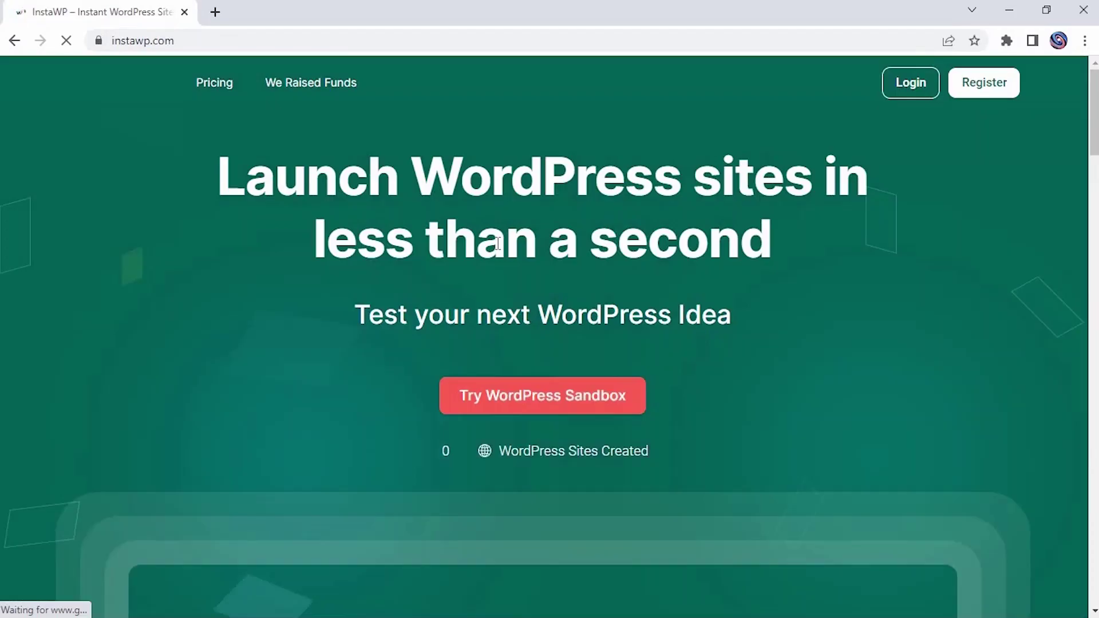
Open the WordPress sandbox from the InstaWP home page and create a new site
scroll(1019, 102, down, 1)
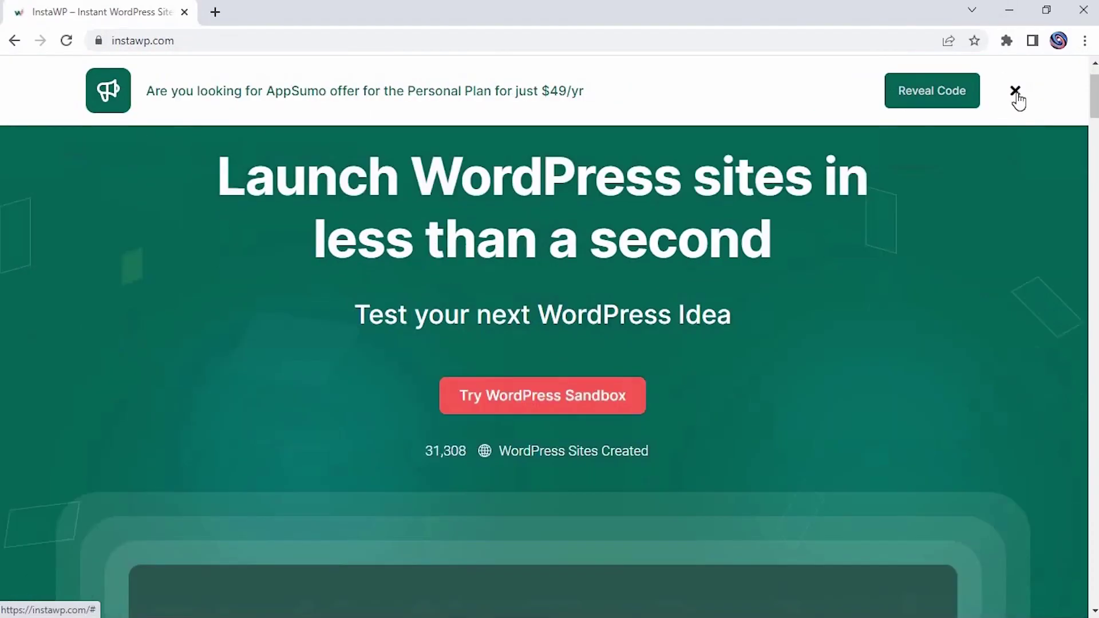
click(1017, 94)
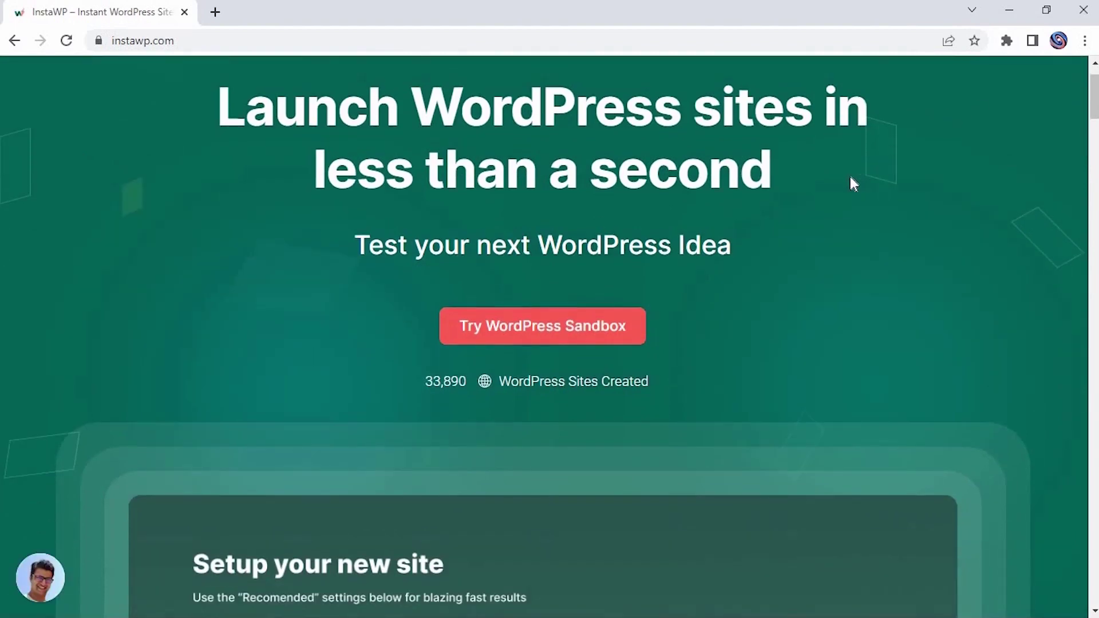
click(536, 331)
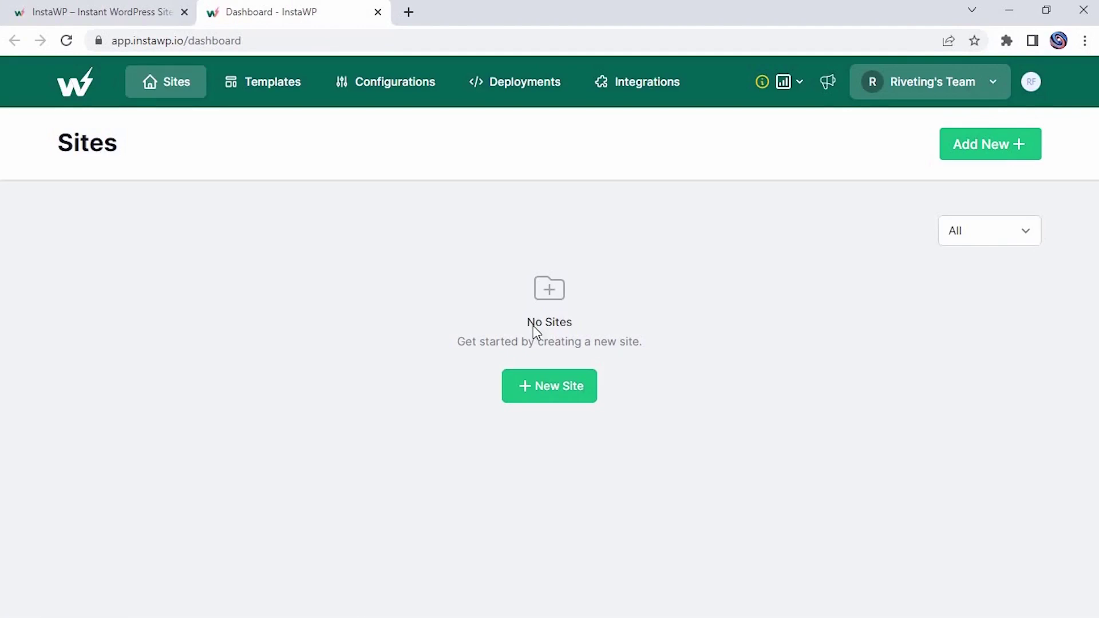
click(555, 390)
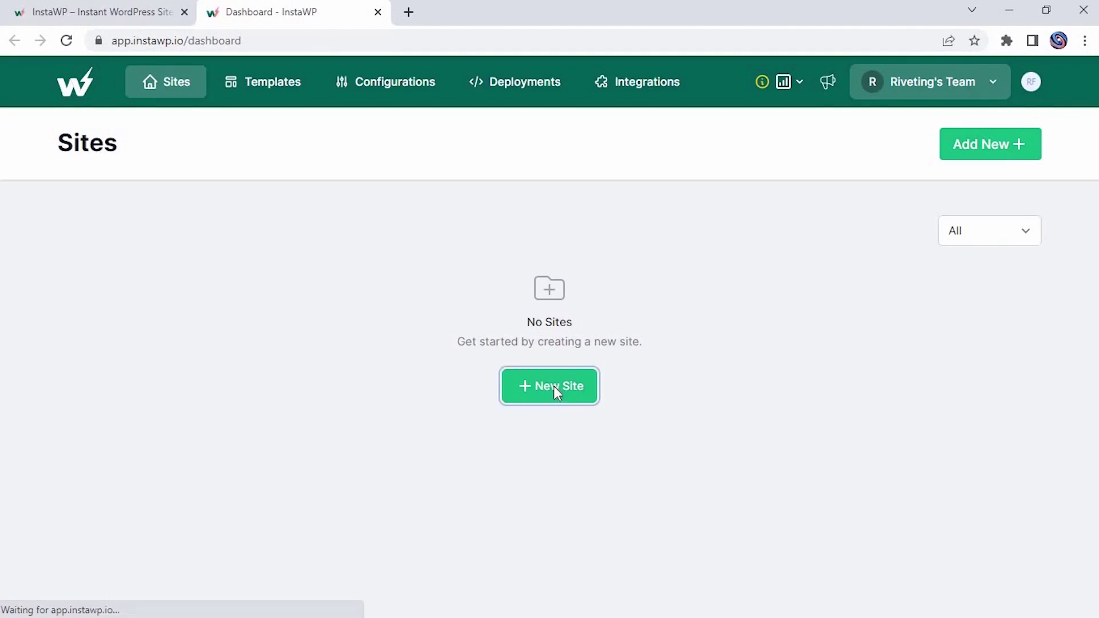
click(606, 552)
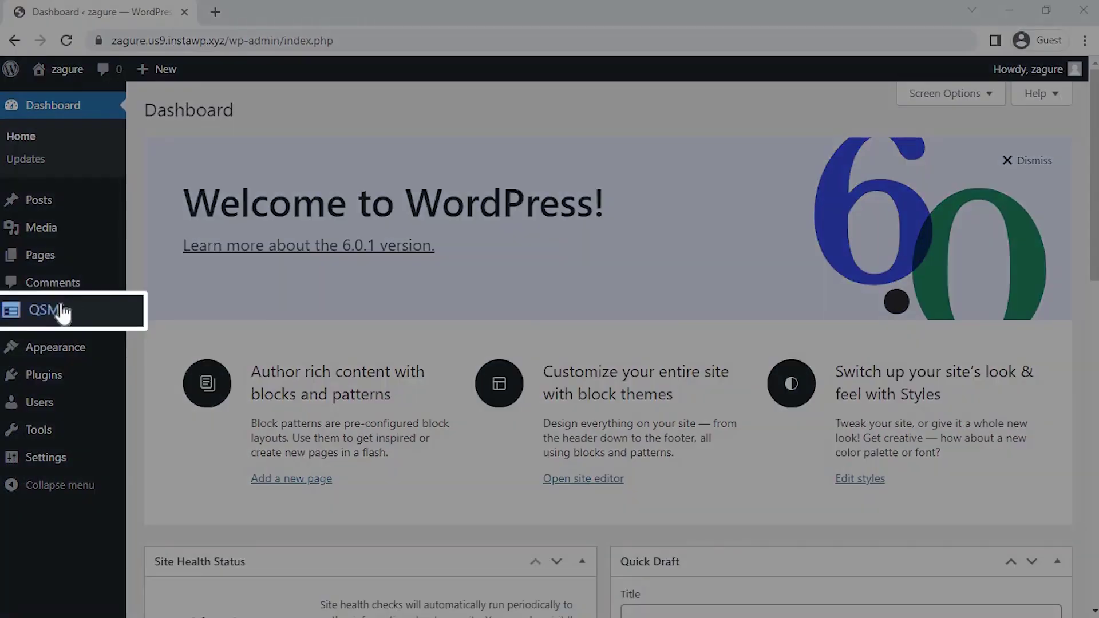
Start a new quiz from QSM's Quizzes & Surveys list in the WordPress admin
mouse_move(60, 312)
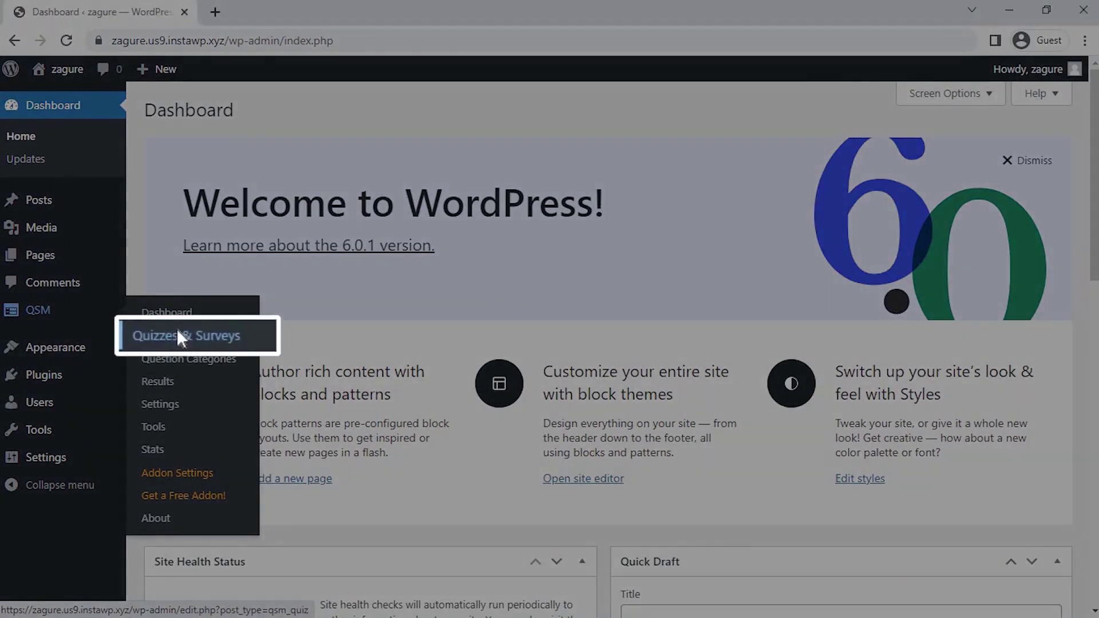
click(178, 335)
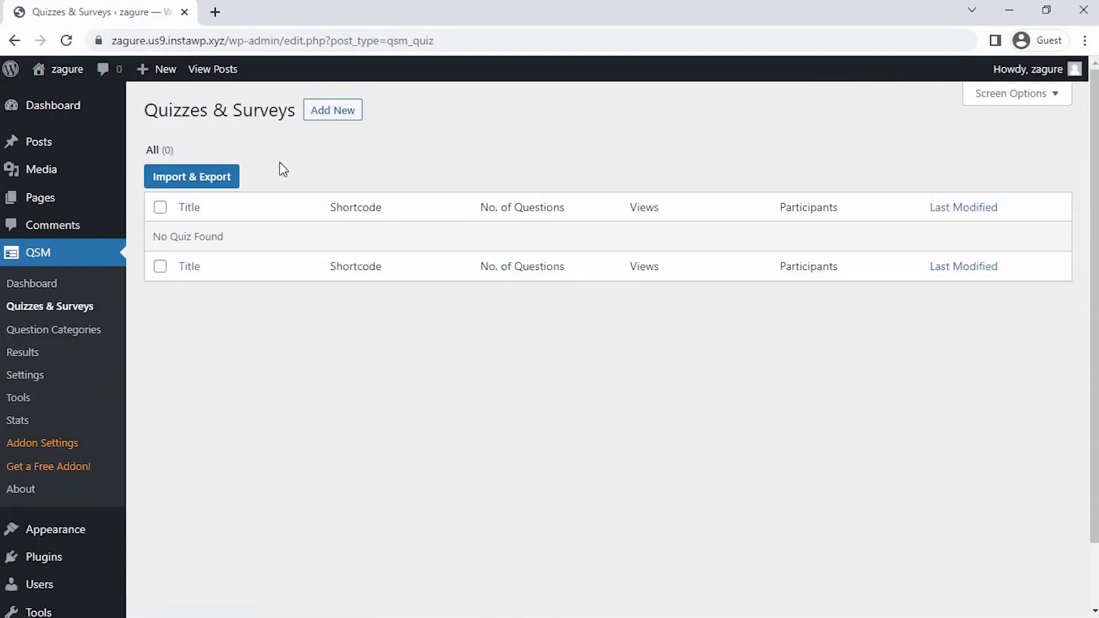
click(319, 114)
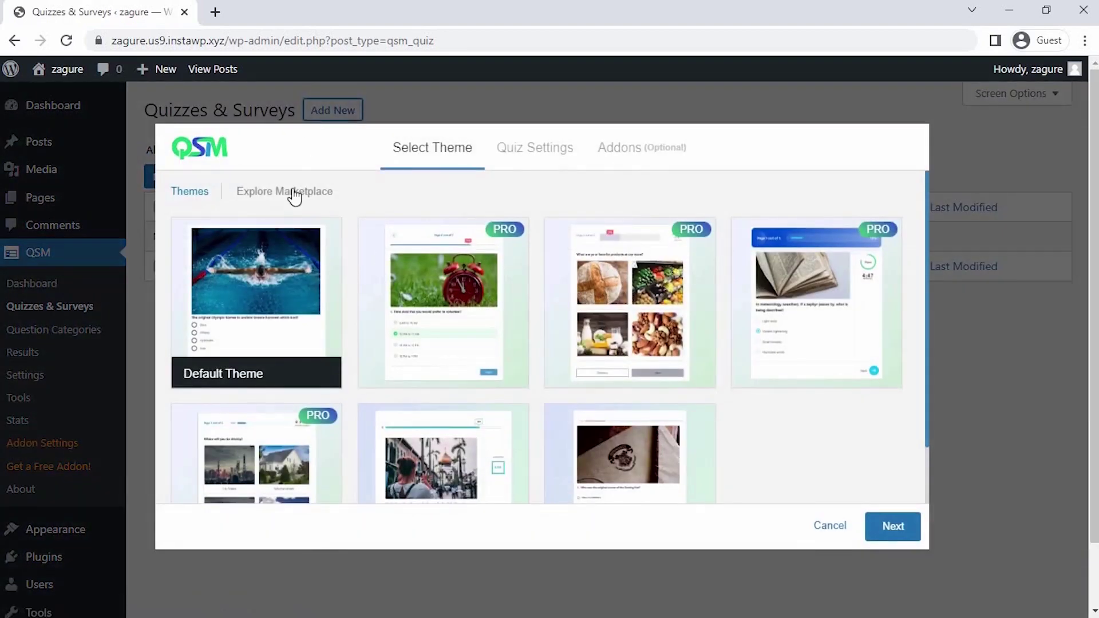
Keep the Default Theme for the new quiz and continue to its quiz settings
mouse_move(268, 312)
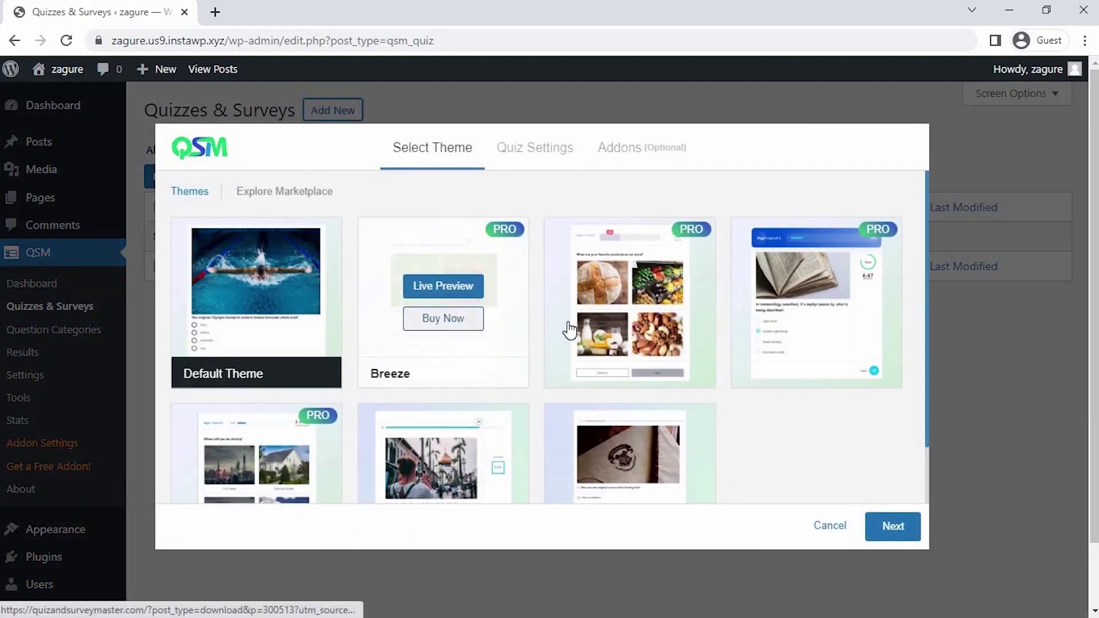
mouse_move(612, 339)
mouse_move(830, 321)
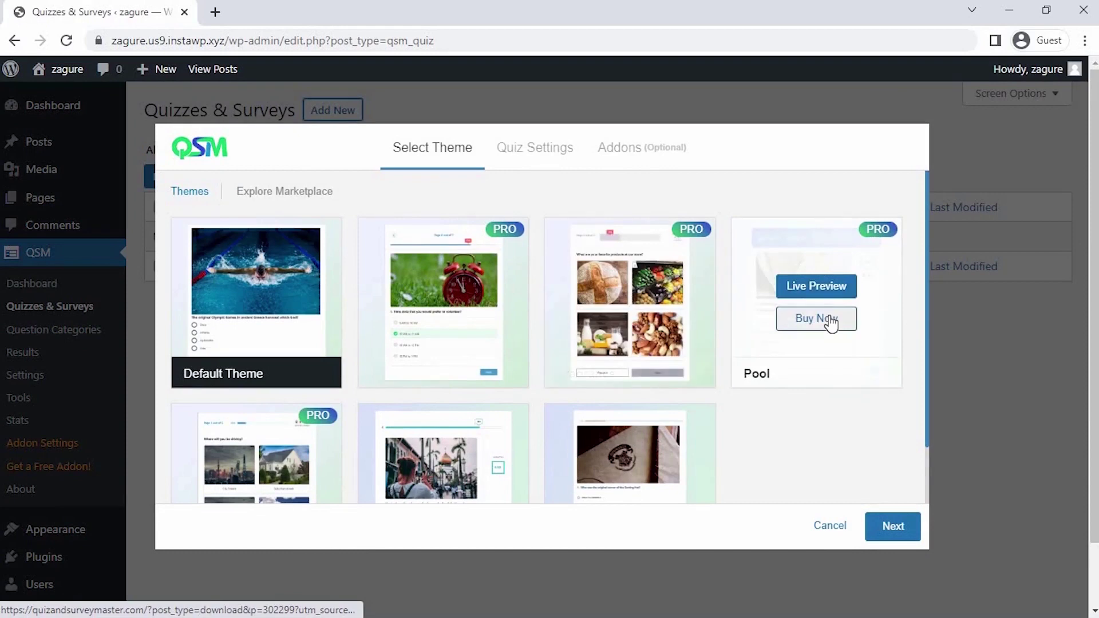
scroll(830, 321, down, 2)
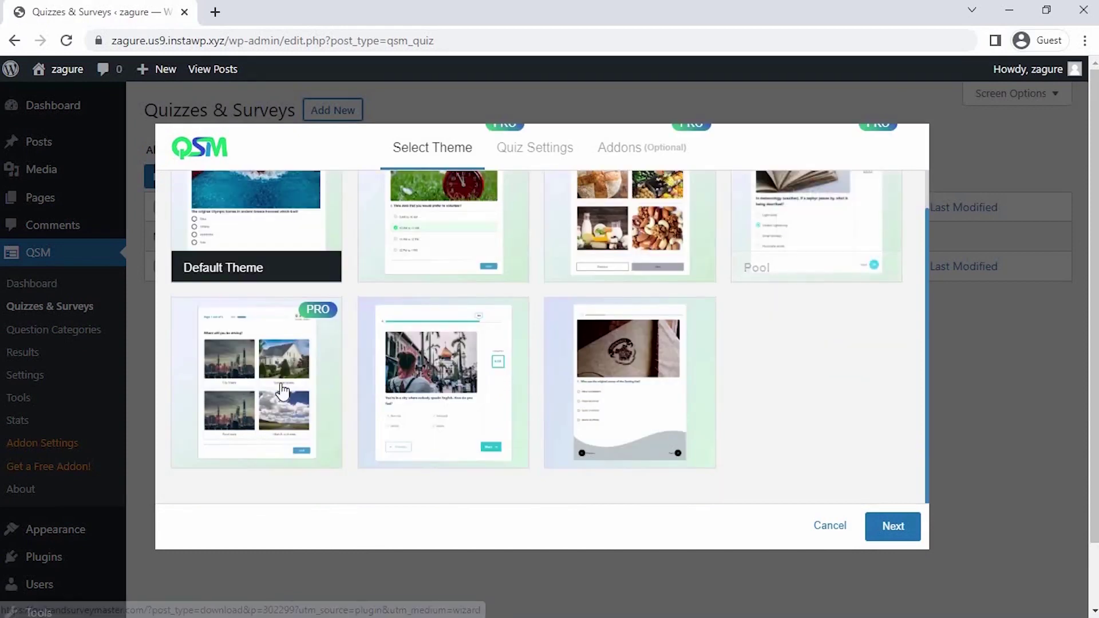
mouse_move(456, 411)
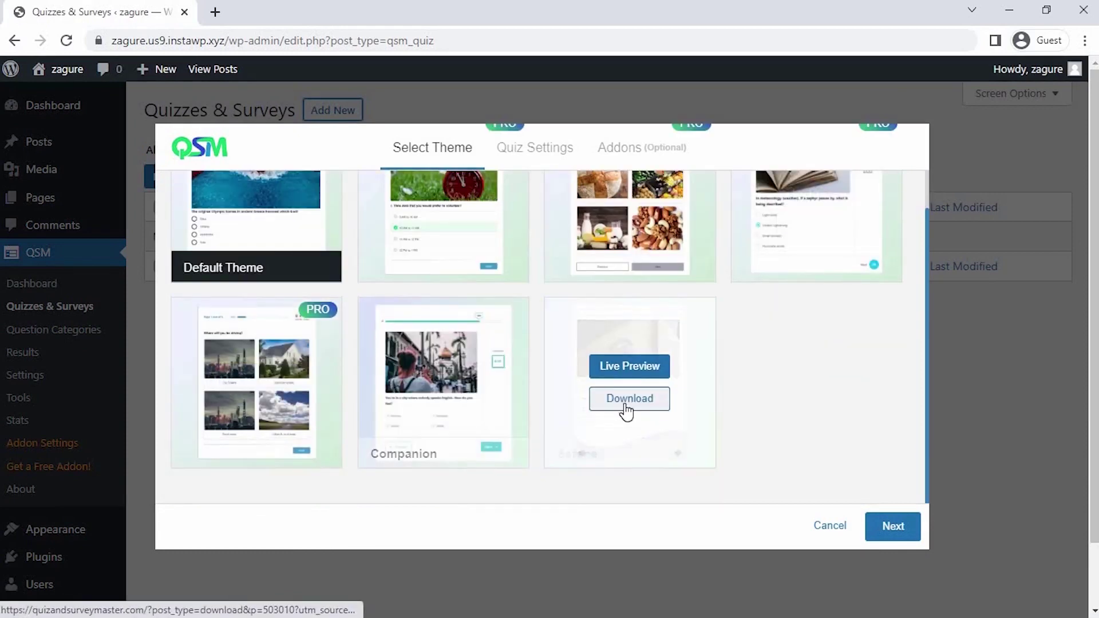
click(882, 526)
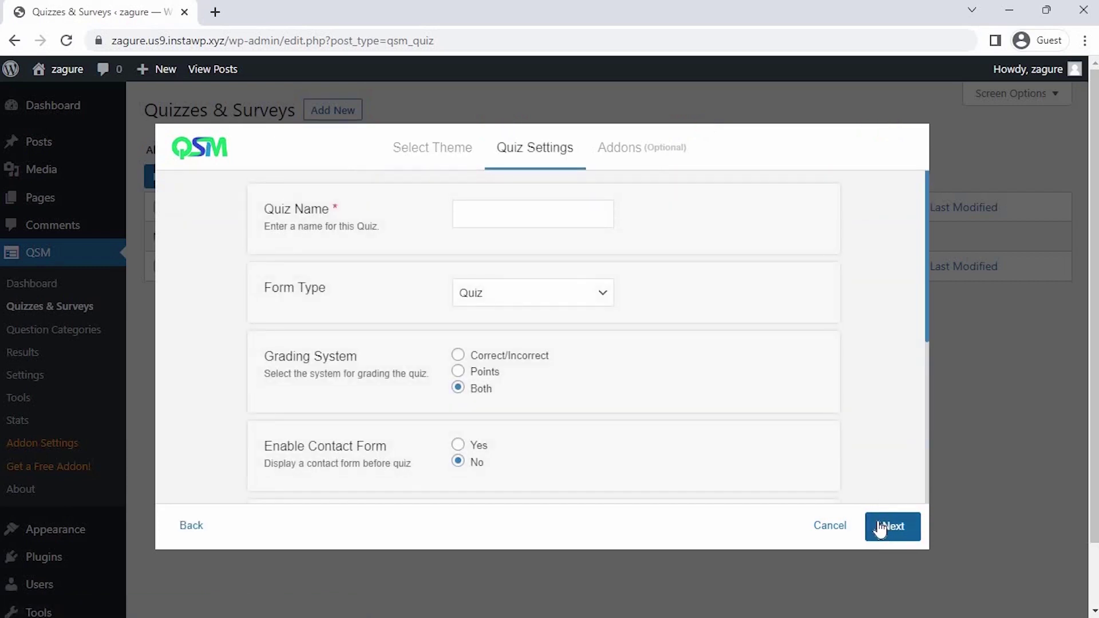
Name the quiz "Pre-installation Survey" and set its form type to Survey
click(496, 213)
text(Pre-)
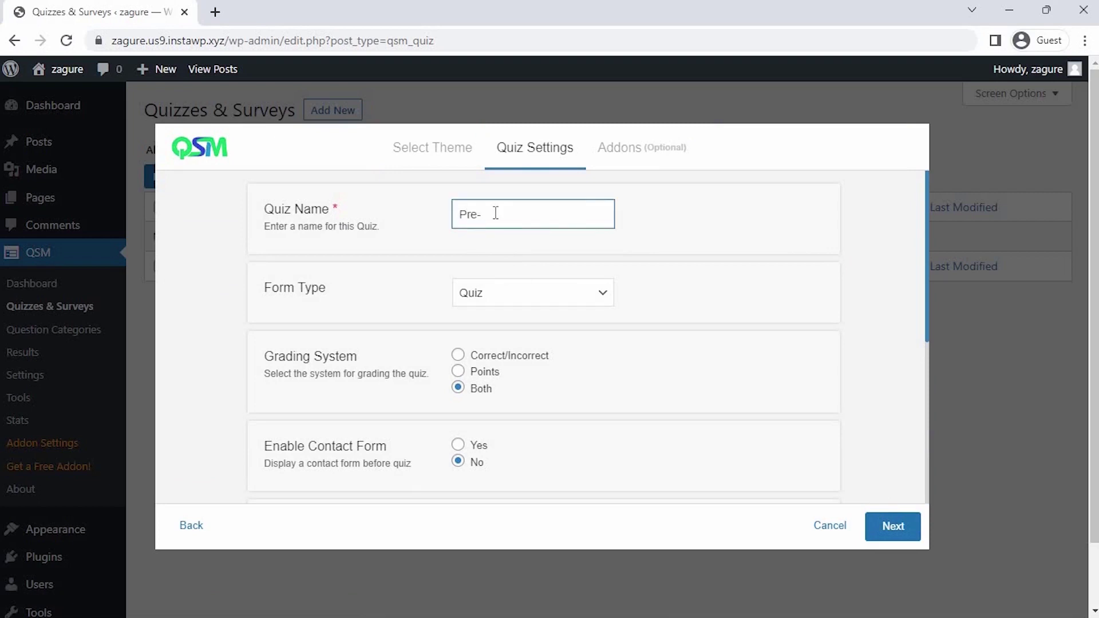
text(installation Survey)
click(569, 301)
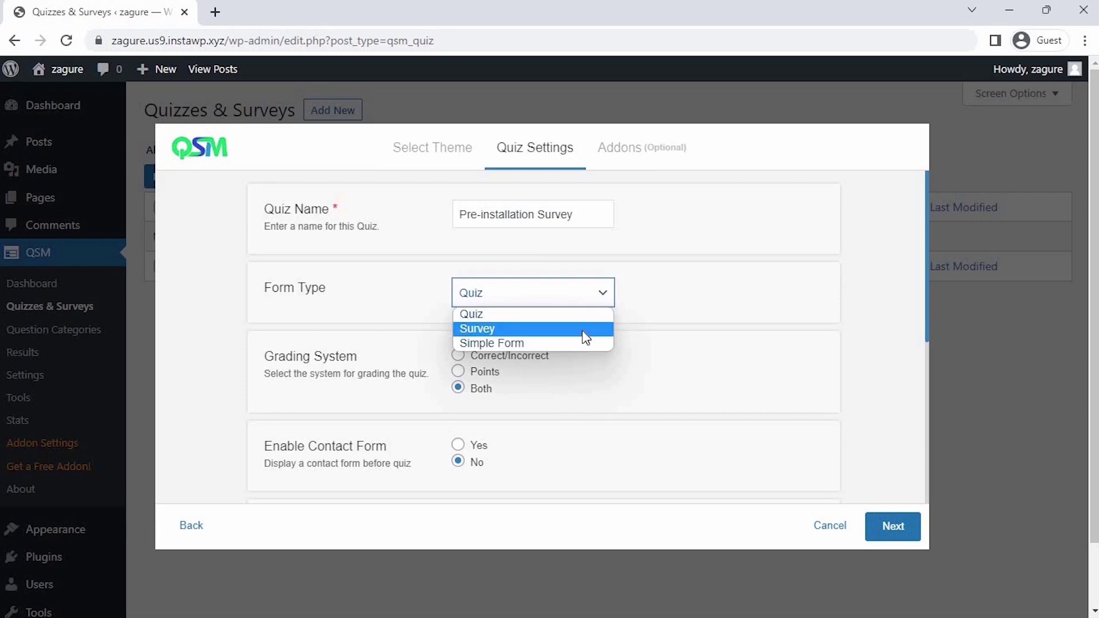
click(582, 328)
scroll(582, 338, down, 1)
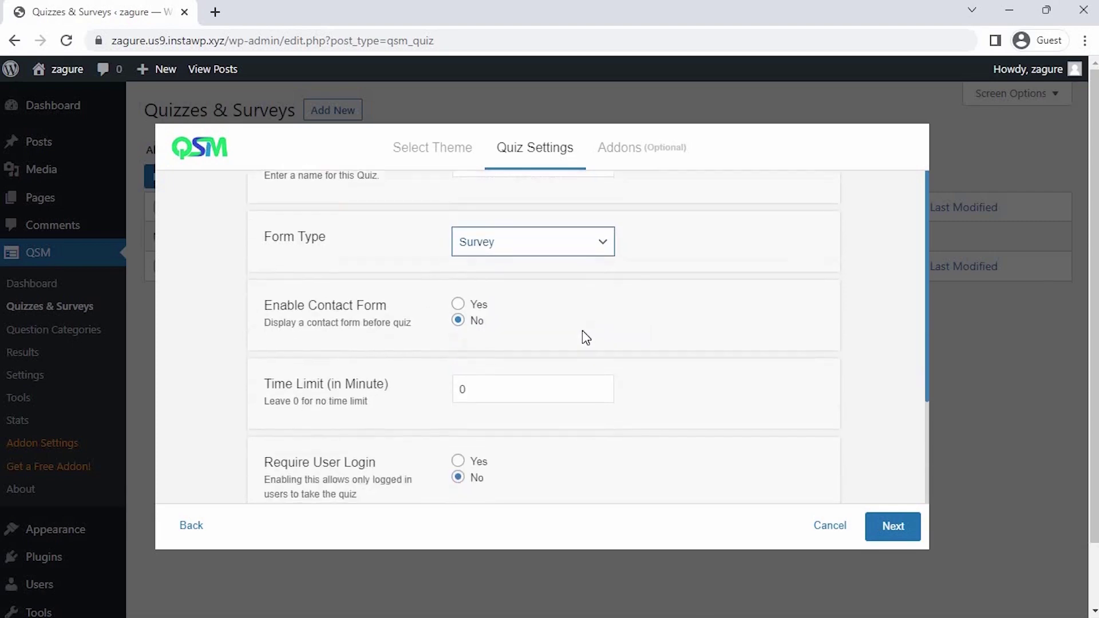
click(602, 389)
click(602, 388)
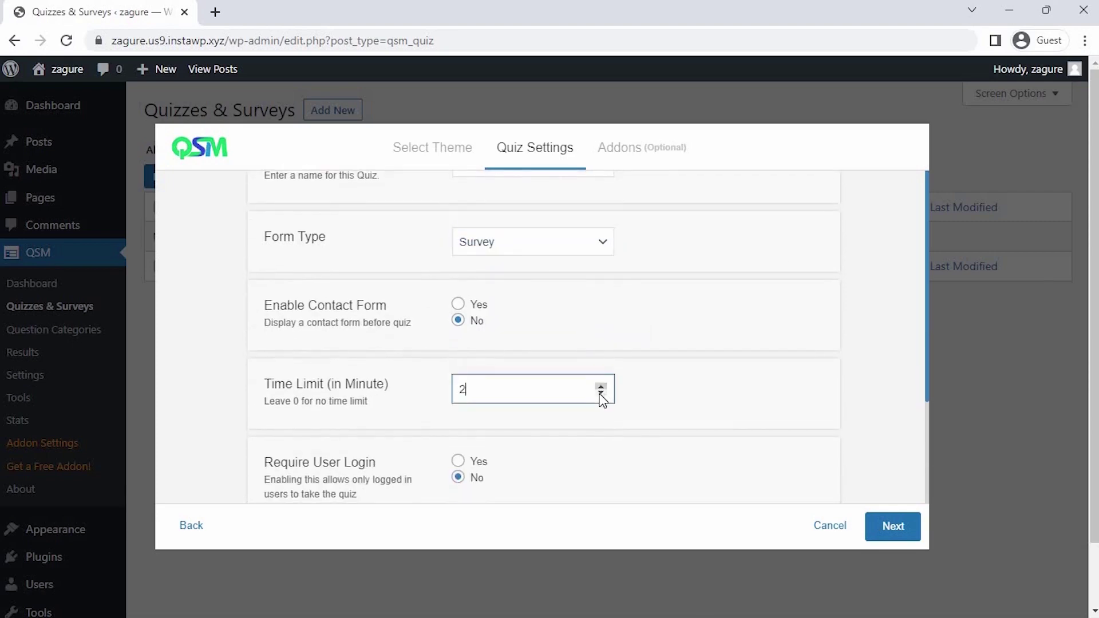
click(601, 395)
click(601, 395)
scroll(567, 394, down, 2)
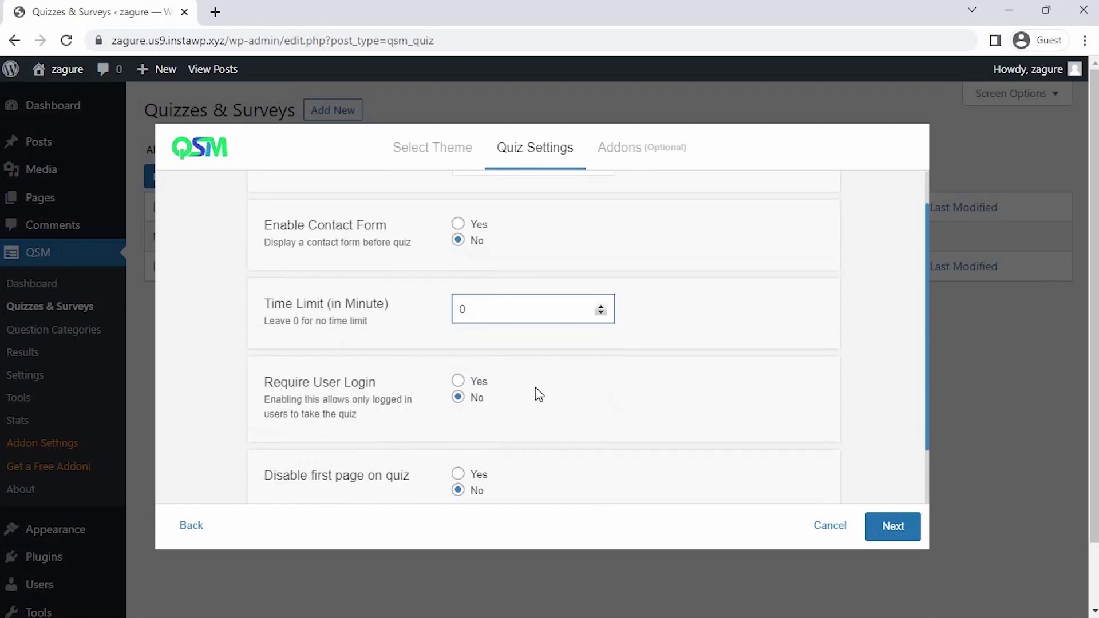
click(481, 385)
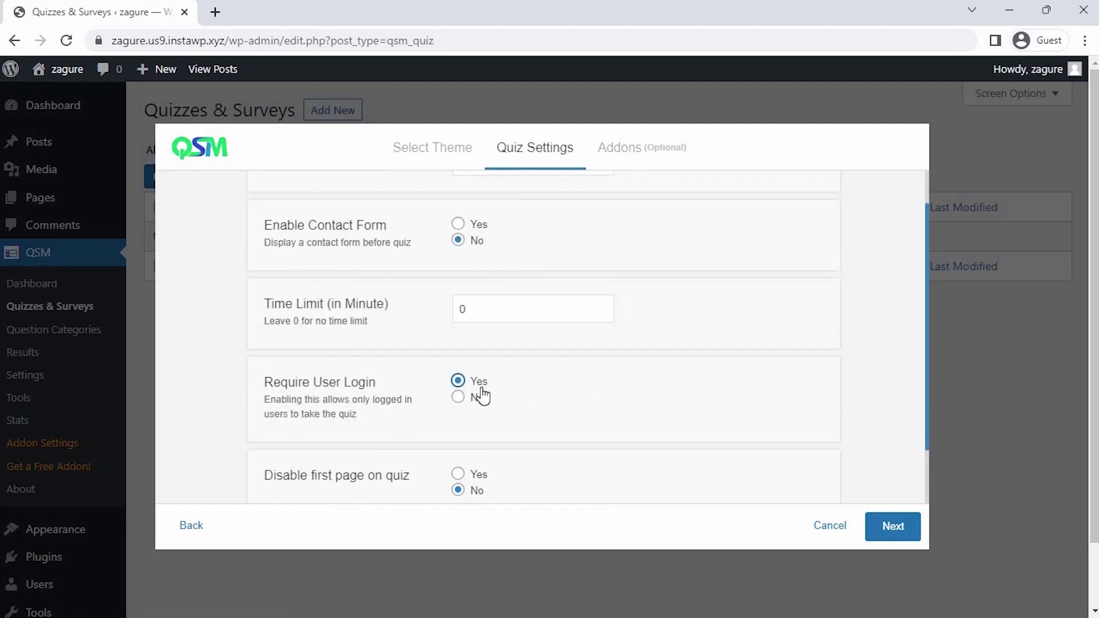
click(480, 398)
scroll(593, 397, up, 2)
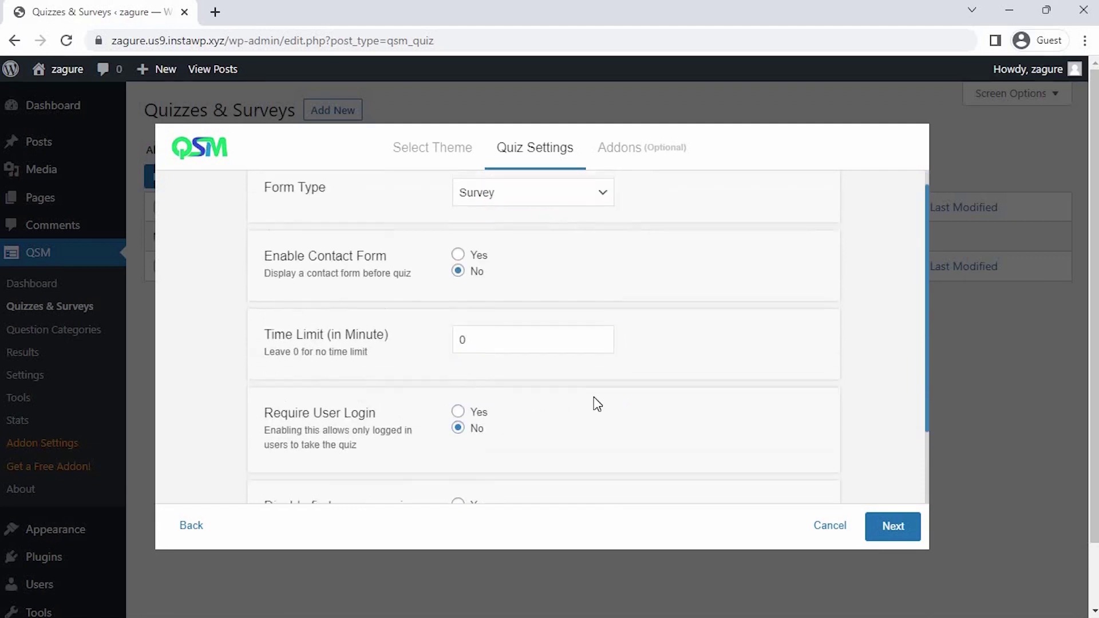
Accept the remaining quiz settings, skip the optional addons and create the quiz
scroll(593, 397, down, 1)
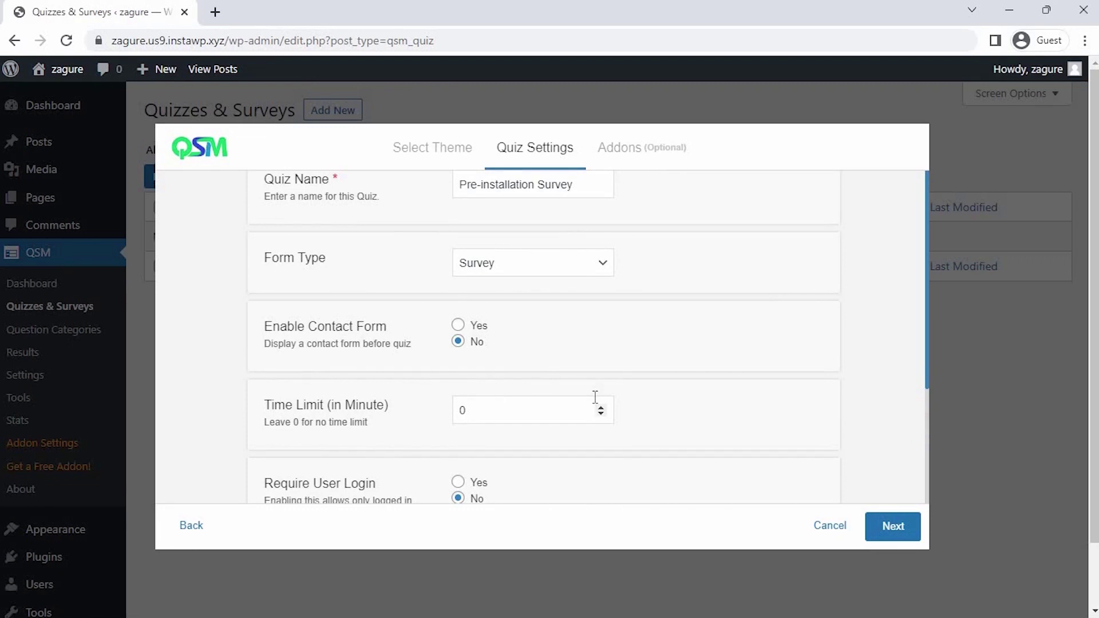
click(892, 525)
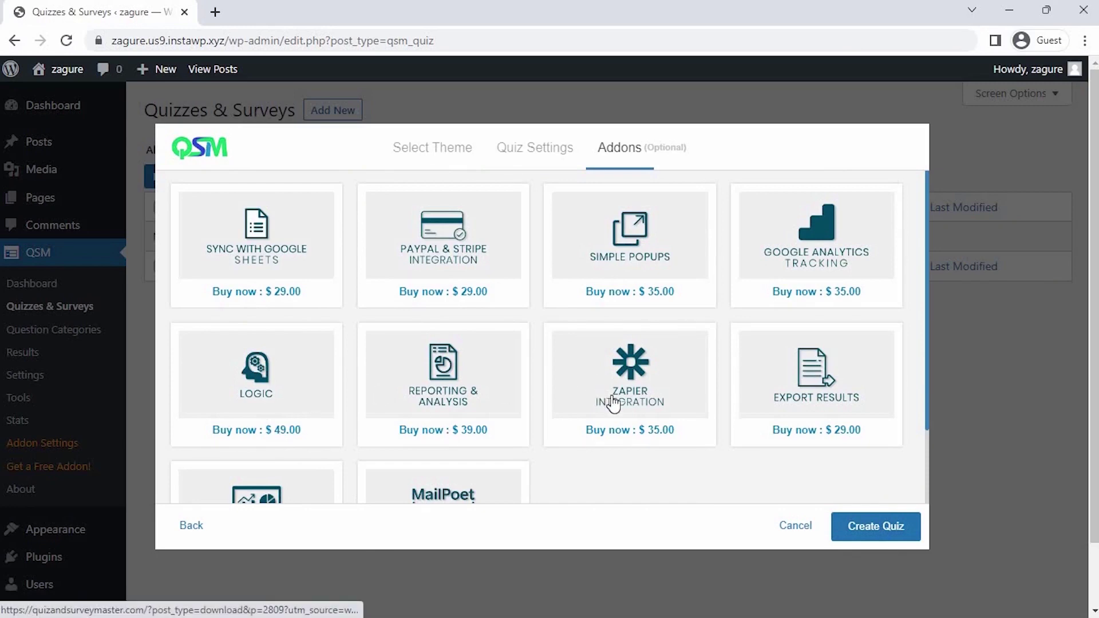
scroll(838, 418, down, 3)
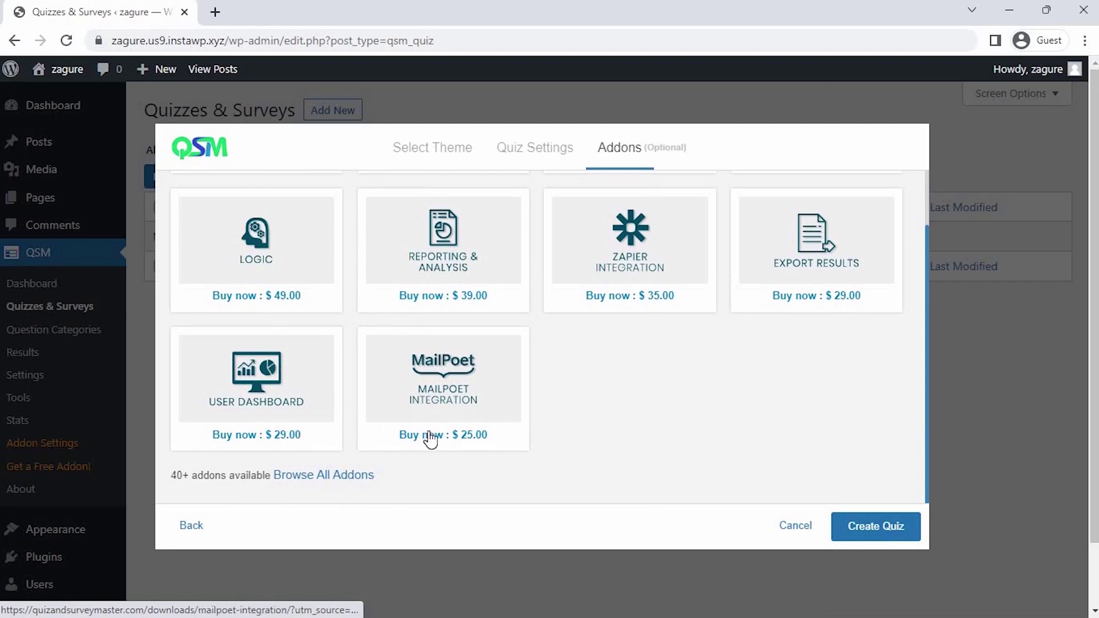
click(855, 539)
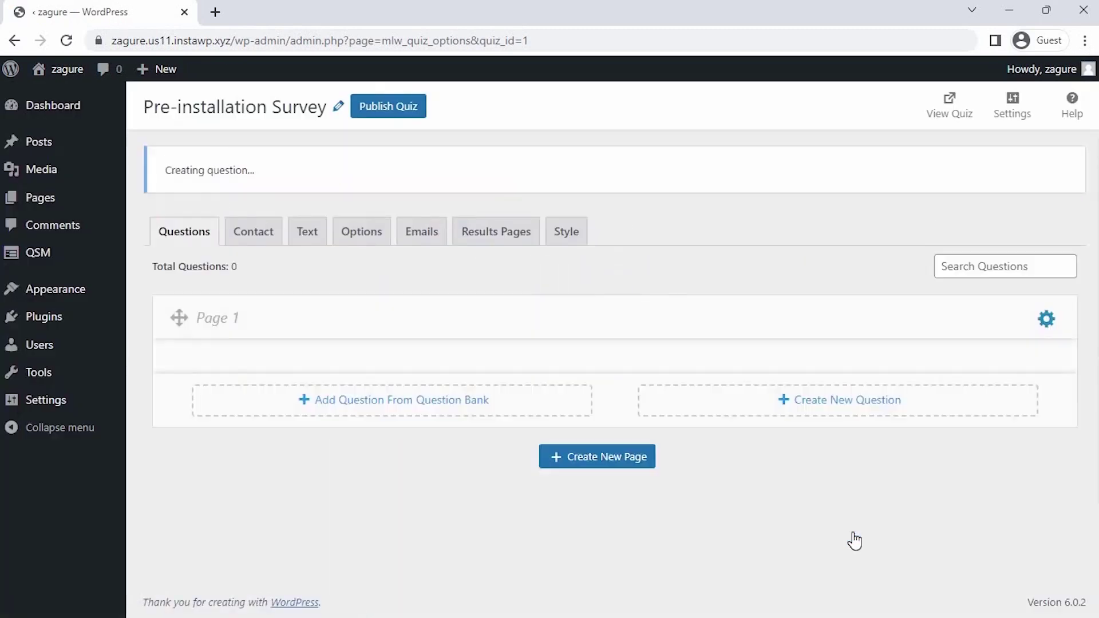
Enter "Are you an existing Customer to us ?" as the text of the first question on Page 1
scroll(854, 539, down, 3)
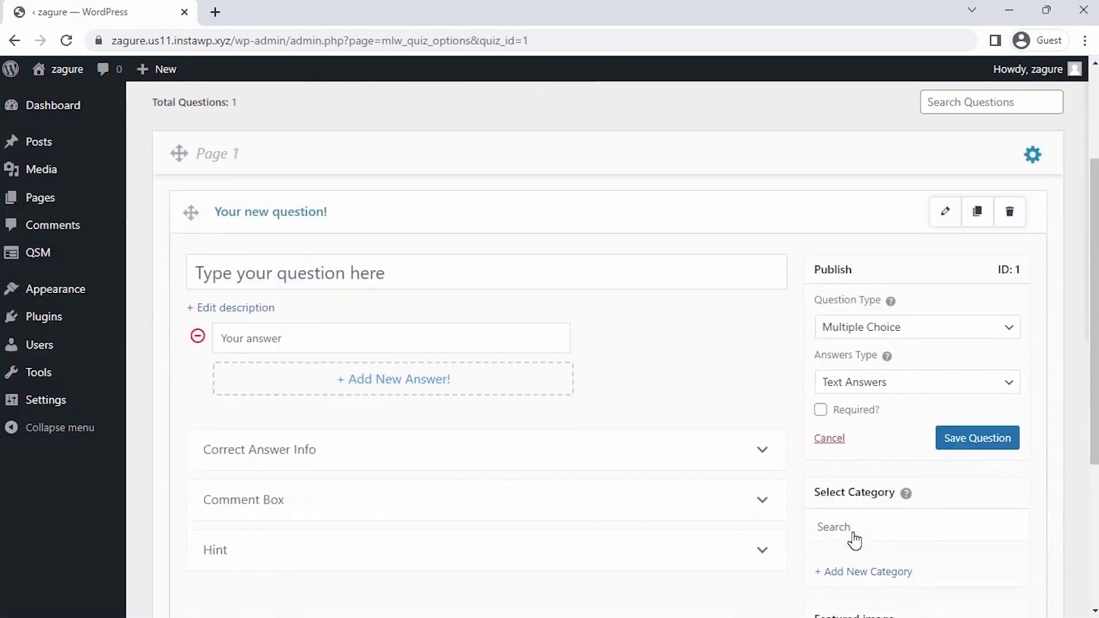
scroll(854, 538, up, 1)
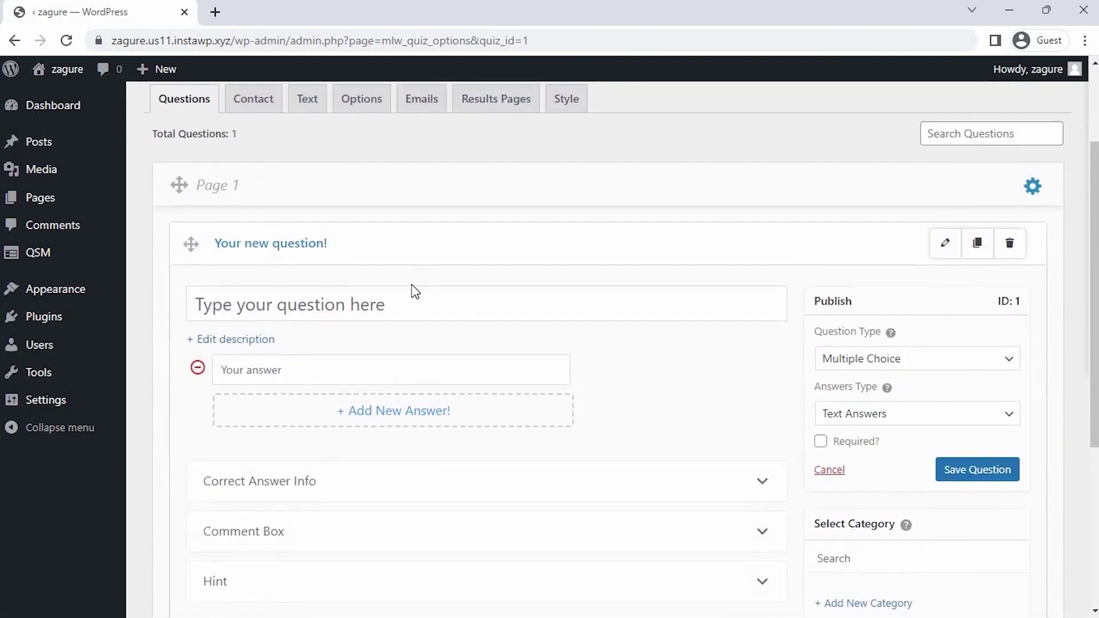
click(223, 309)
text(A)
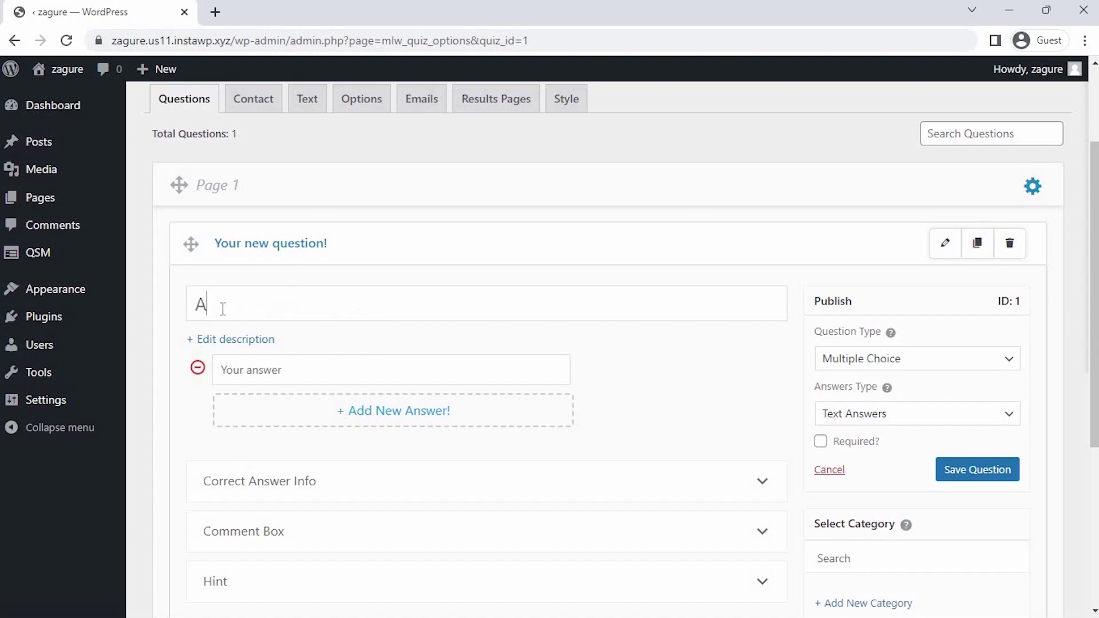
text(re You an existing)
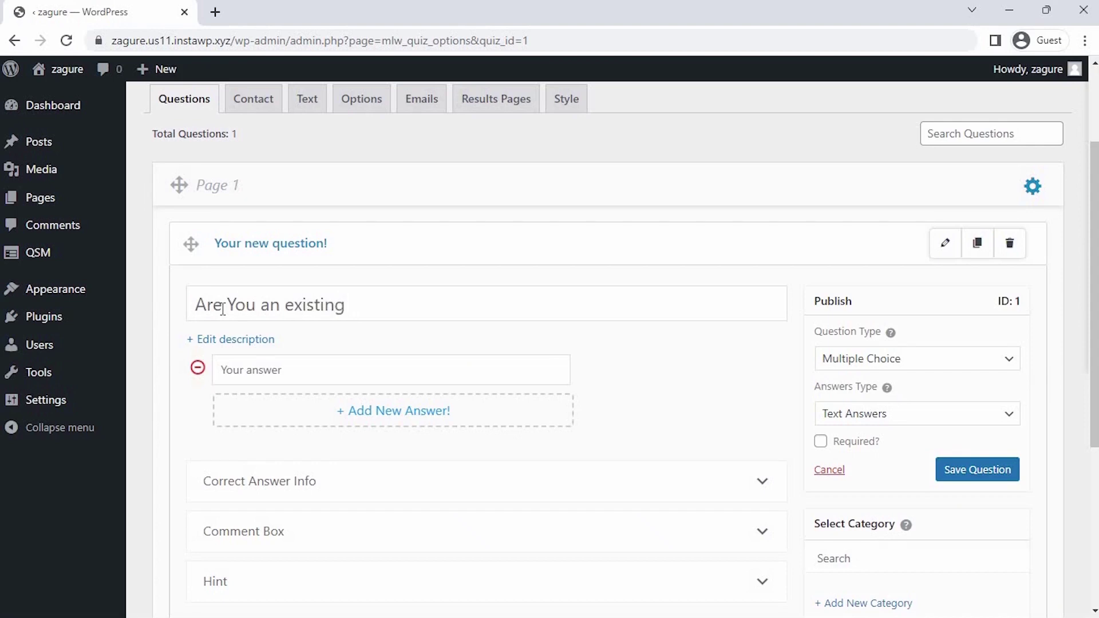
text( Customer to )
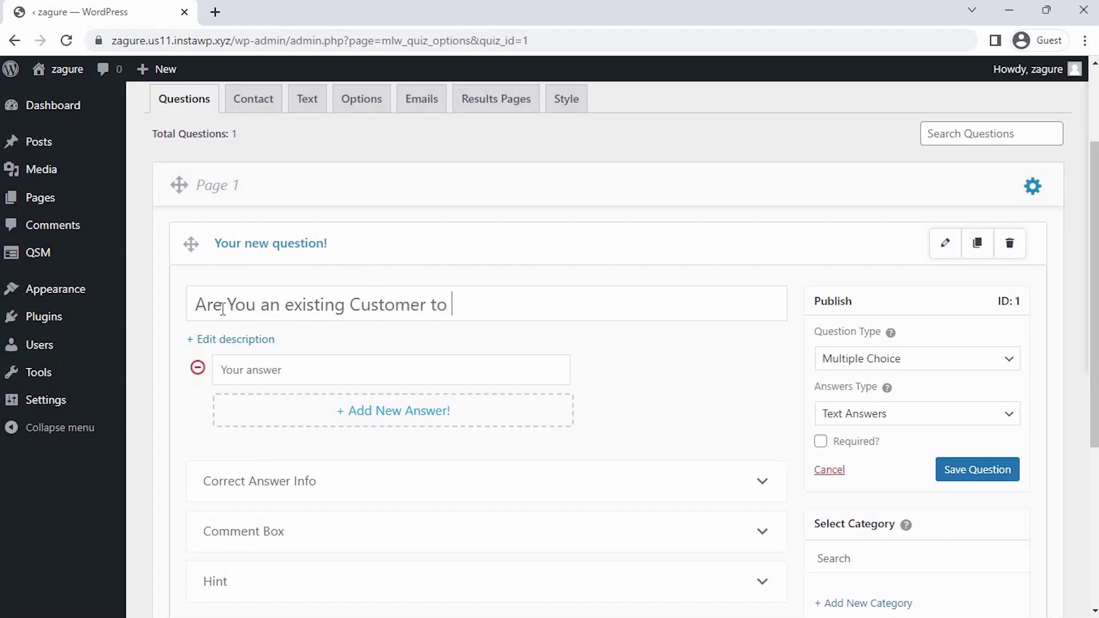
text(us ?)
click(235, 309)
key(BackSpace)
text(y)
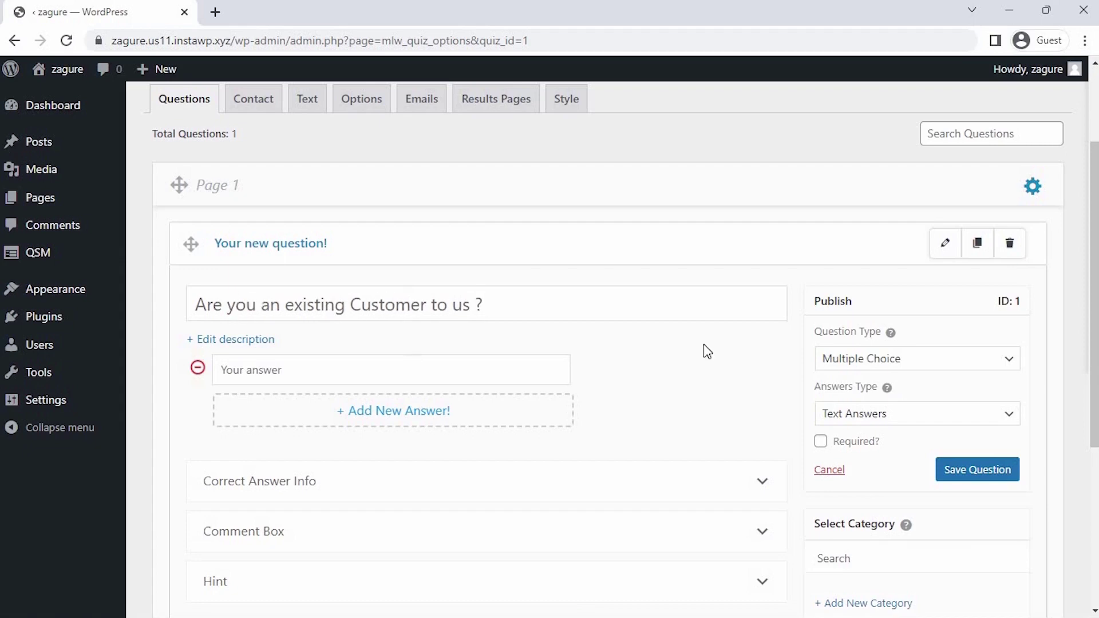
Set the question type to Multiple Choice (Horizontal) and enter the answers "Yes" and "No"
click(849, 360)
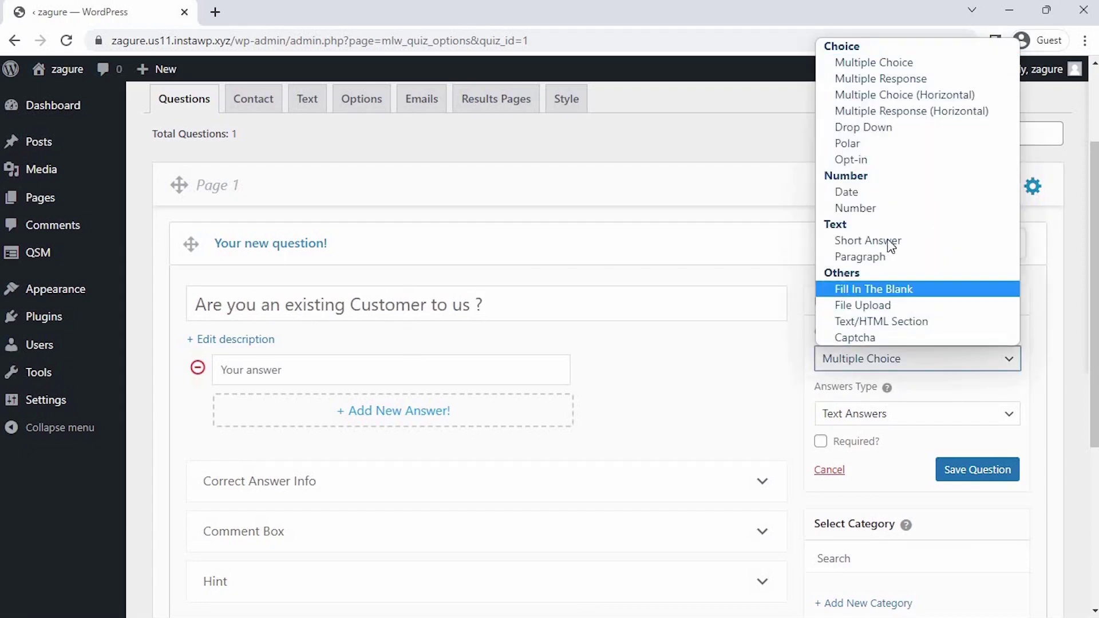
click(960, 102)
click(246, 365)
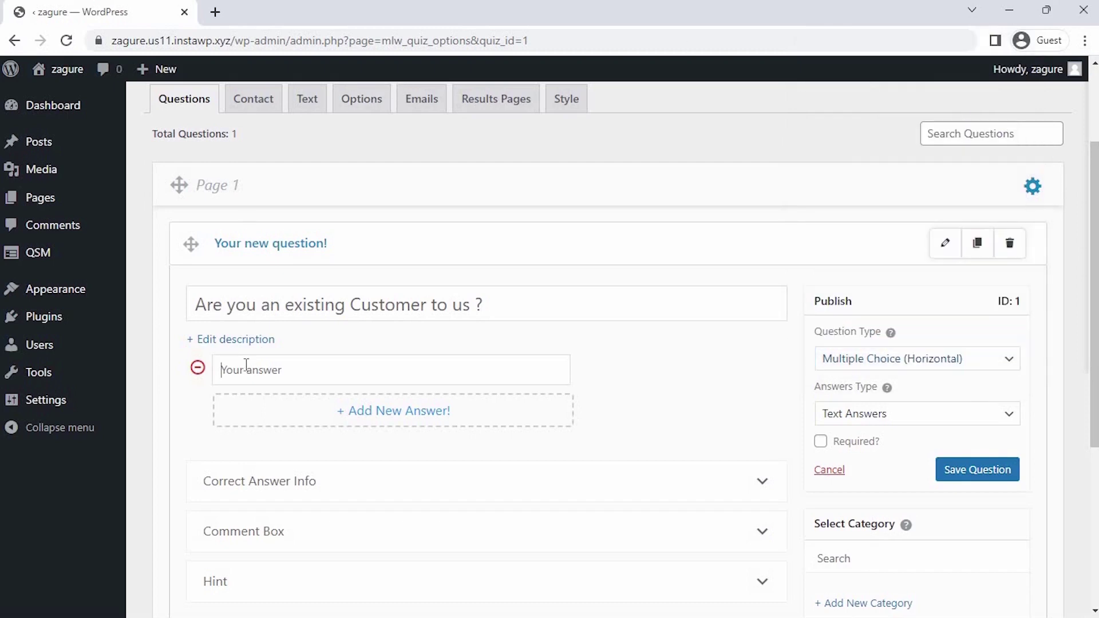
text(Yes)
click(275, 398)
text(No)
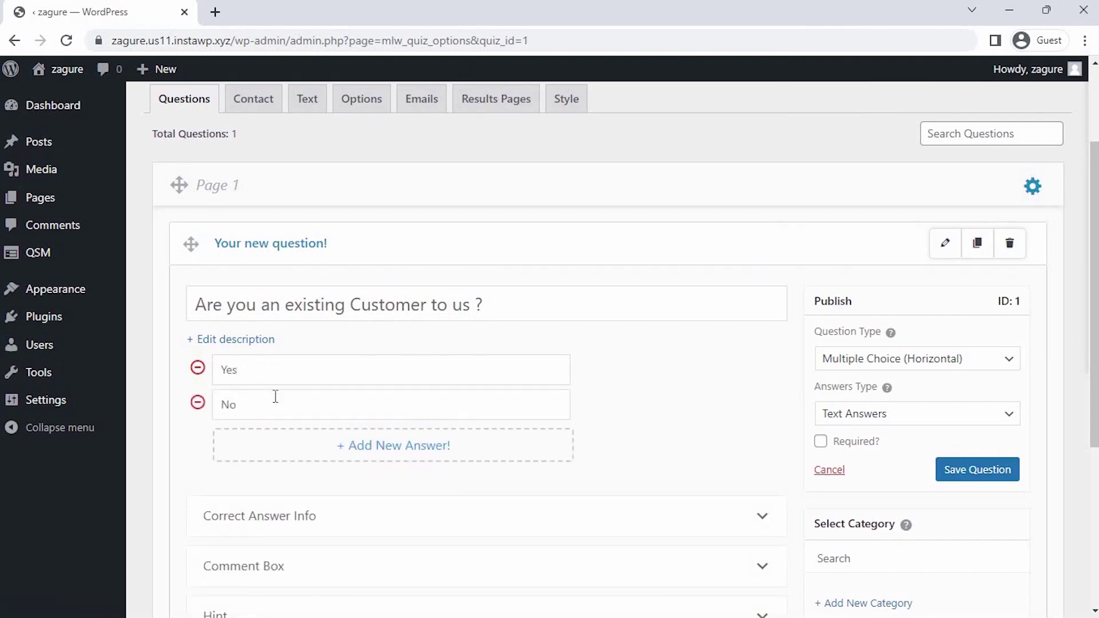
Mark the existing-customer question as required and save it
click(847, 449)
click(972, 469)
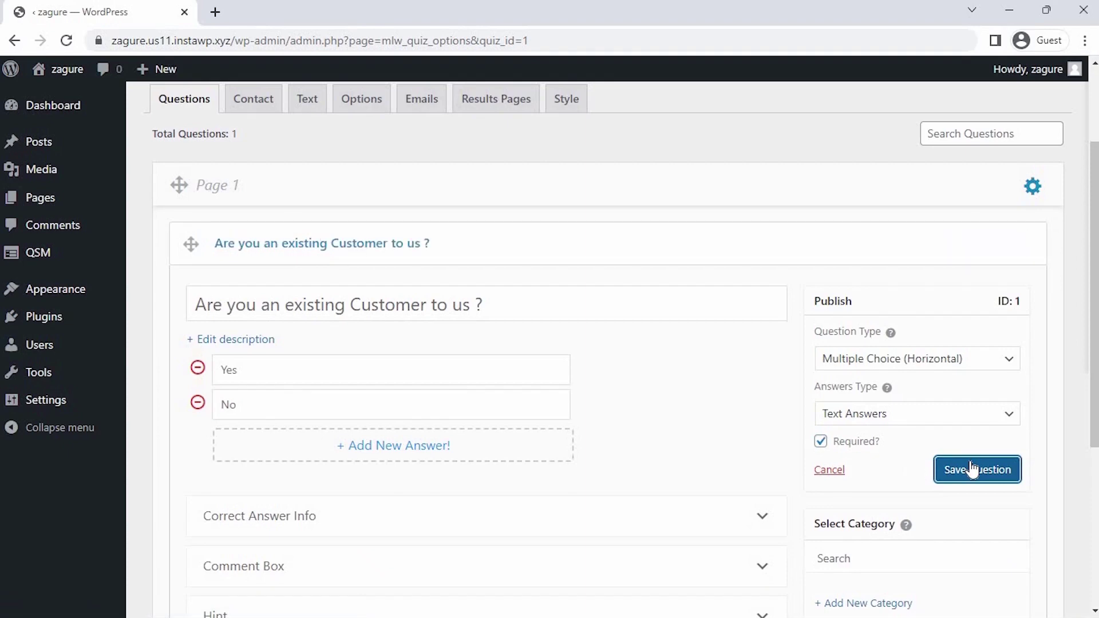
scroll(971, 468, down, 4)
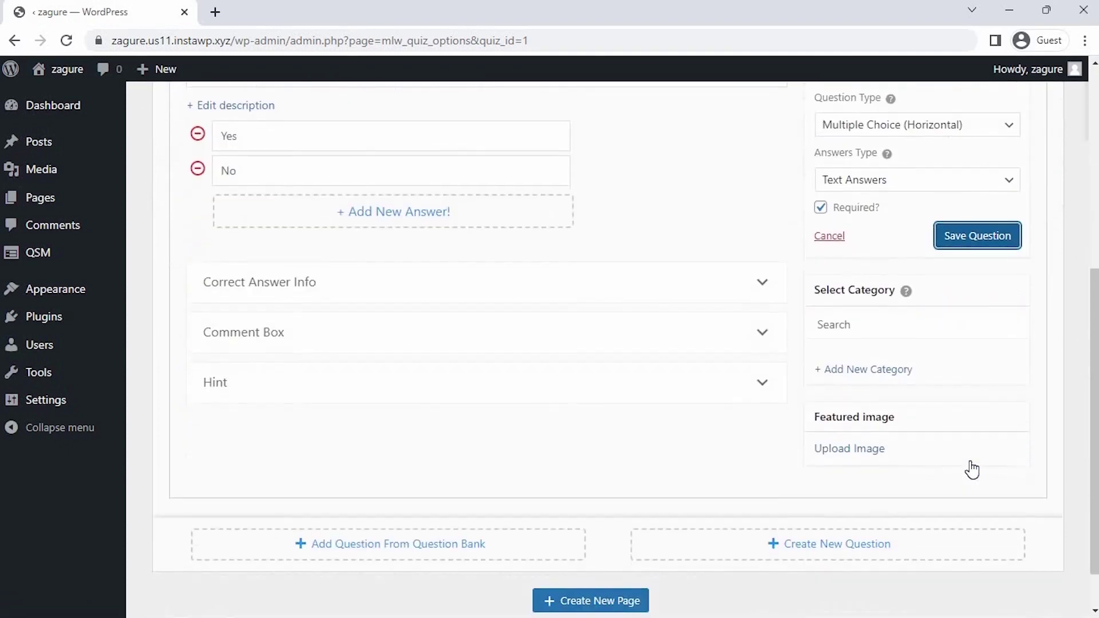
Create a second question on Page 1 with the text "Will you, or your Representative be at Home at the time of Install?"
click(826, 547)
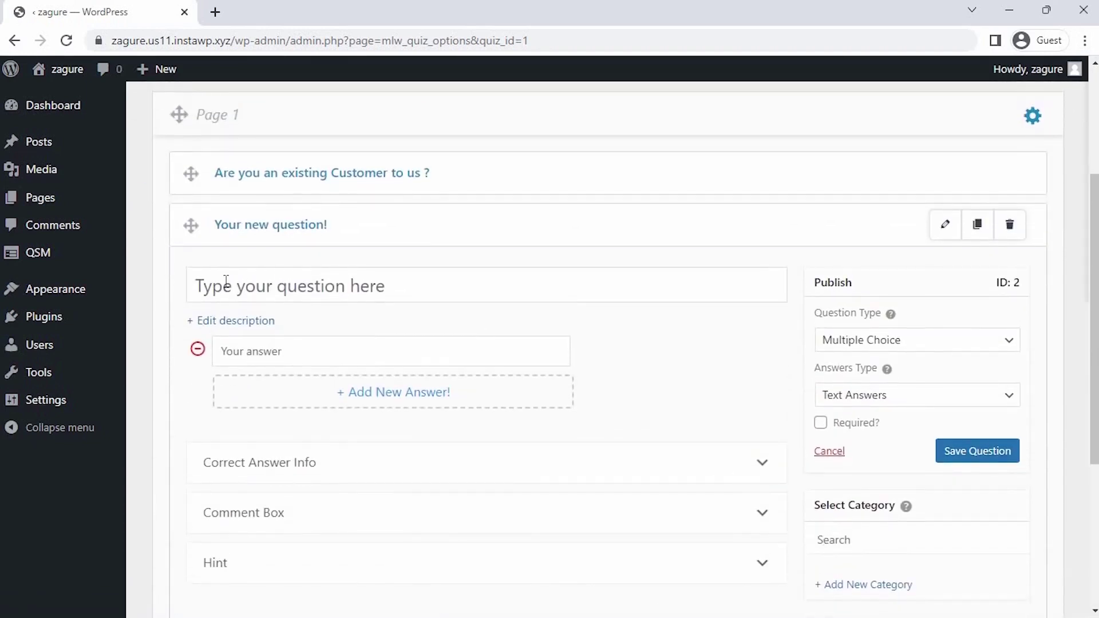
click(226, 281)
text(Will you)
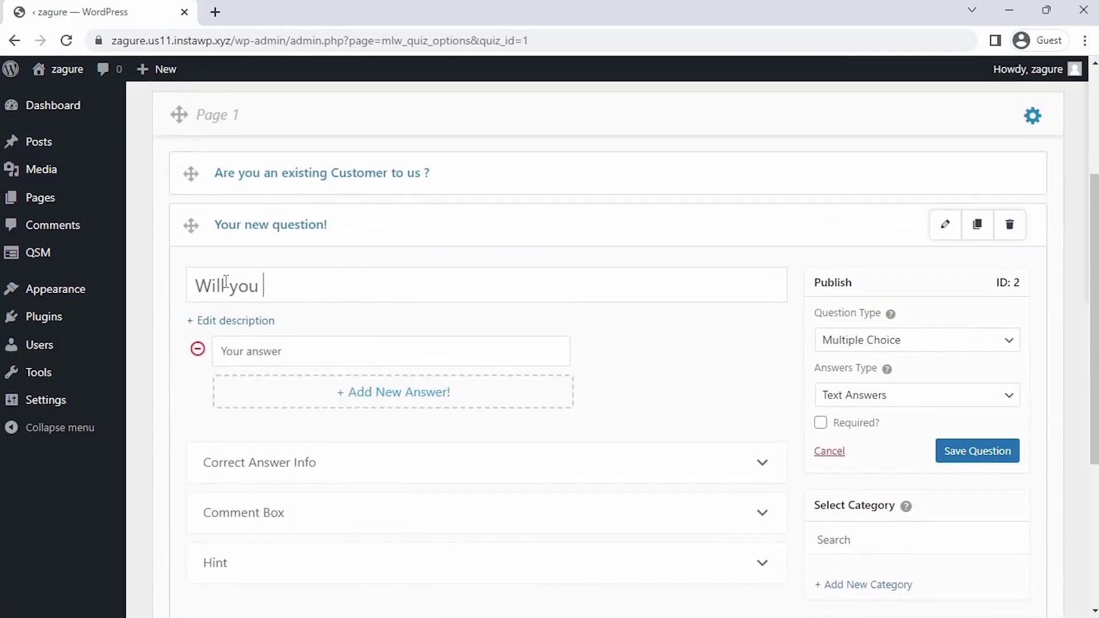
text(, or your Representati)
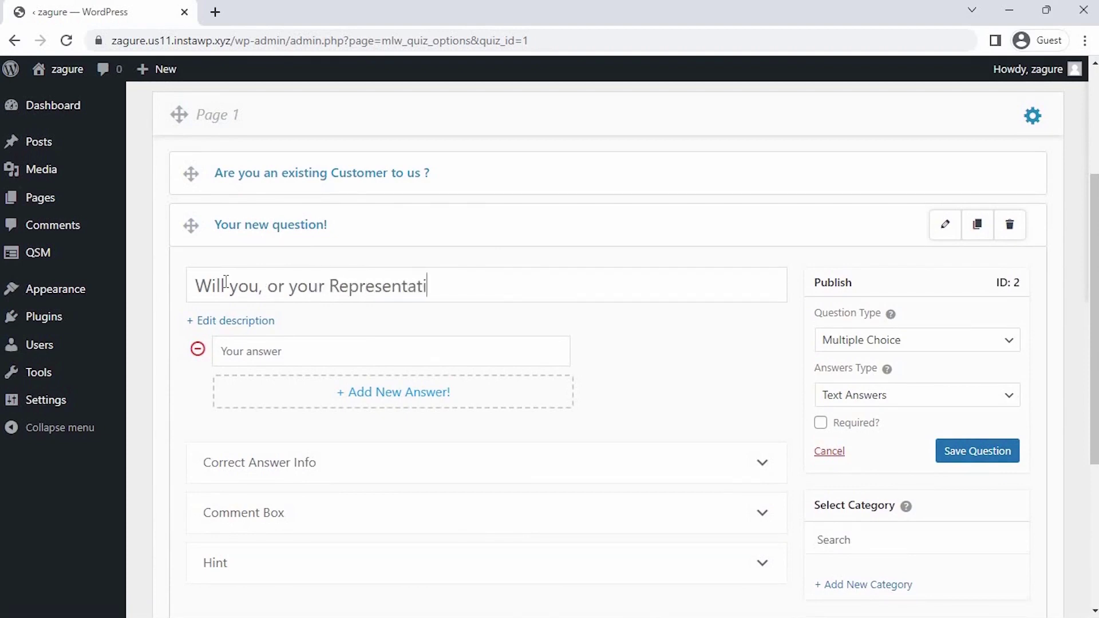
text(ve be at Home a)
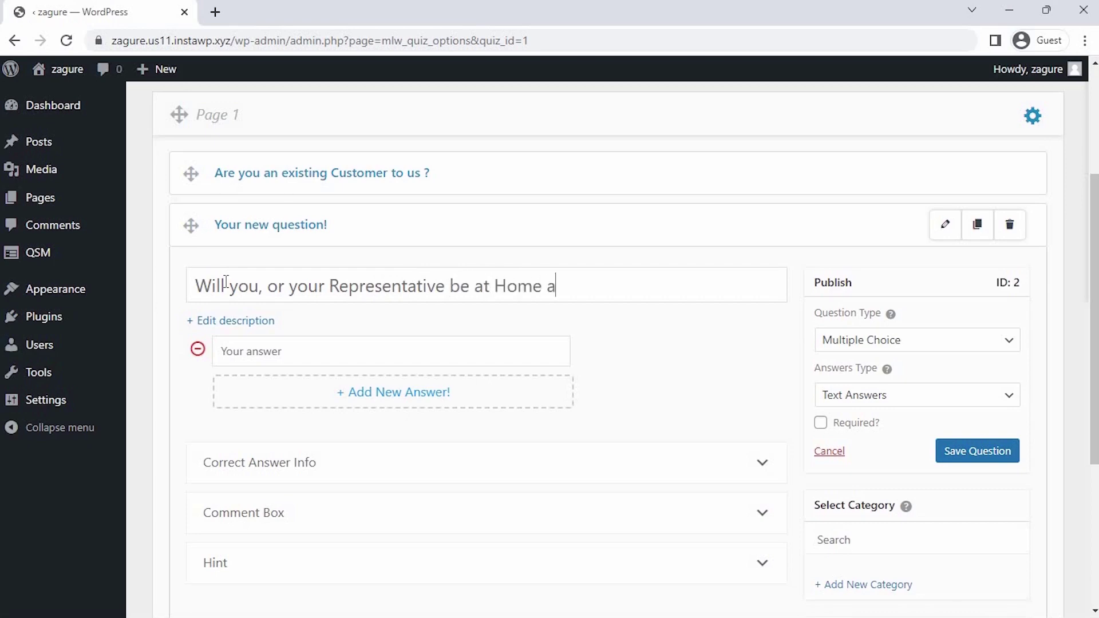
text(t the time o)
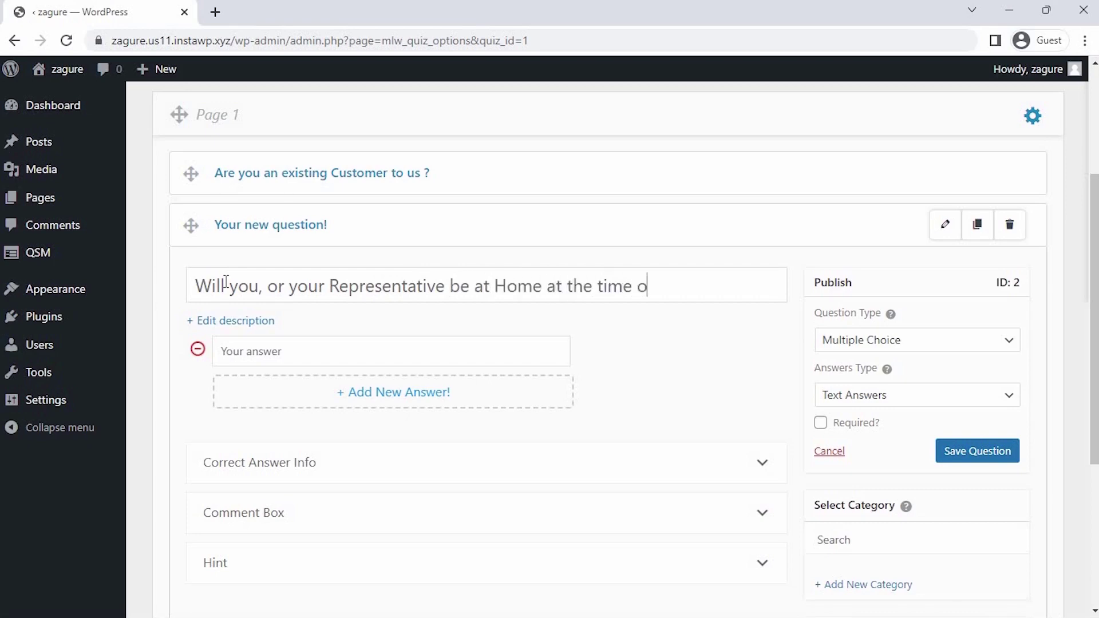
text(f Install?)
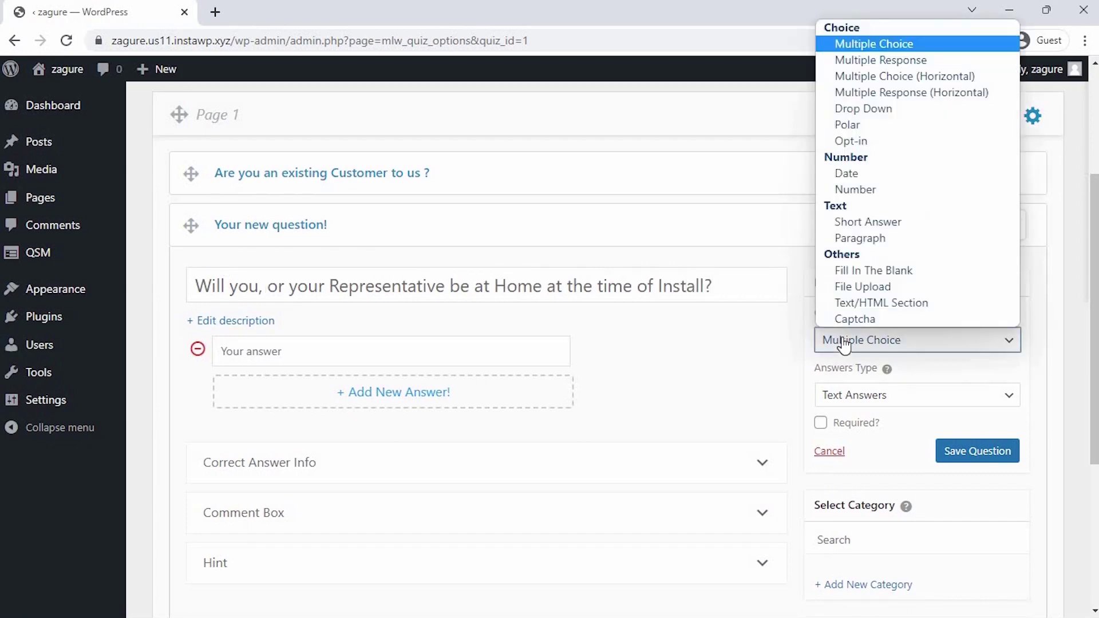
Make the install-time presence question a Drop Down with the answers "Yes" and "No", and save it
click(904, 110)
click(446, 359)
text(YE)
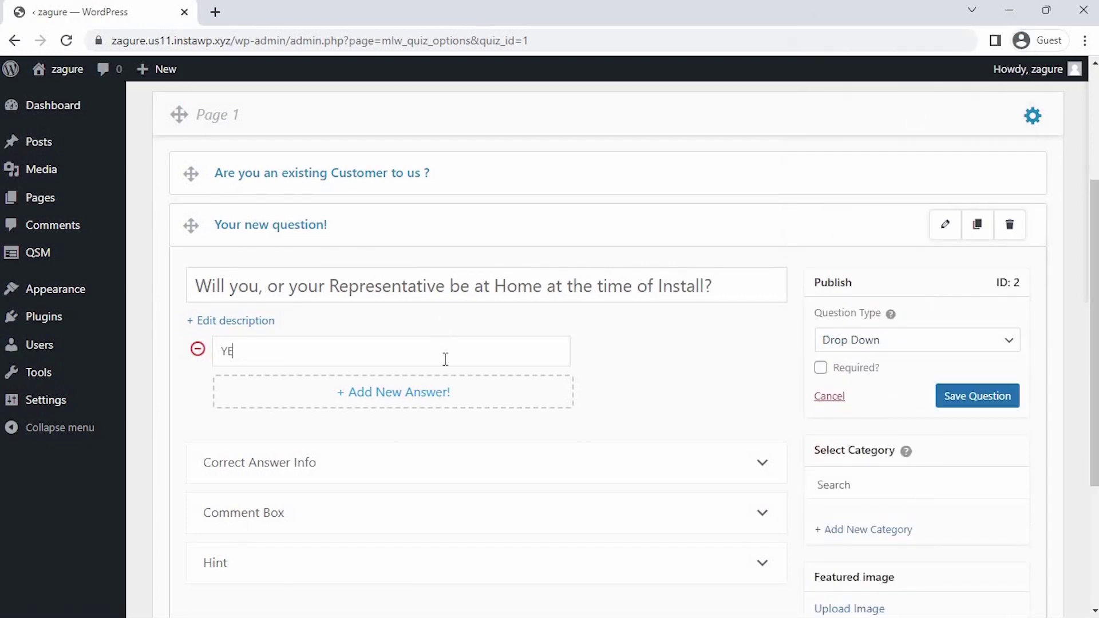
click(449, 387)
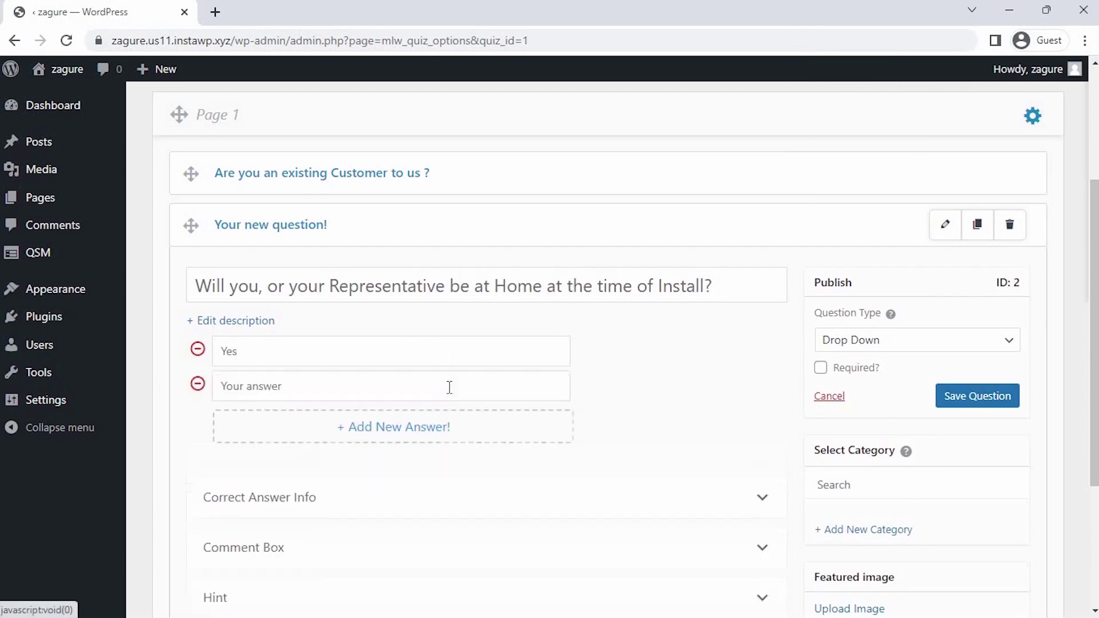
text(No)
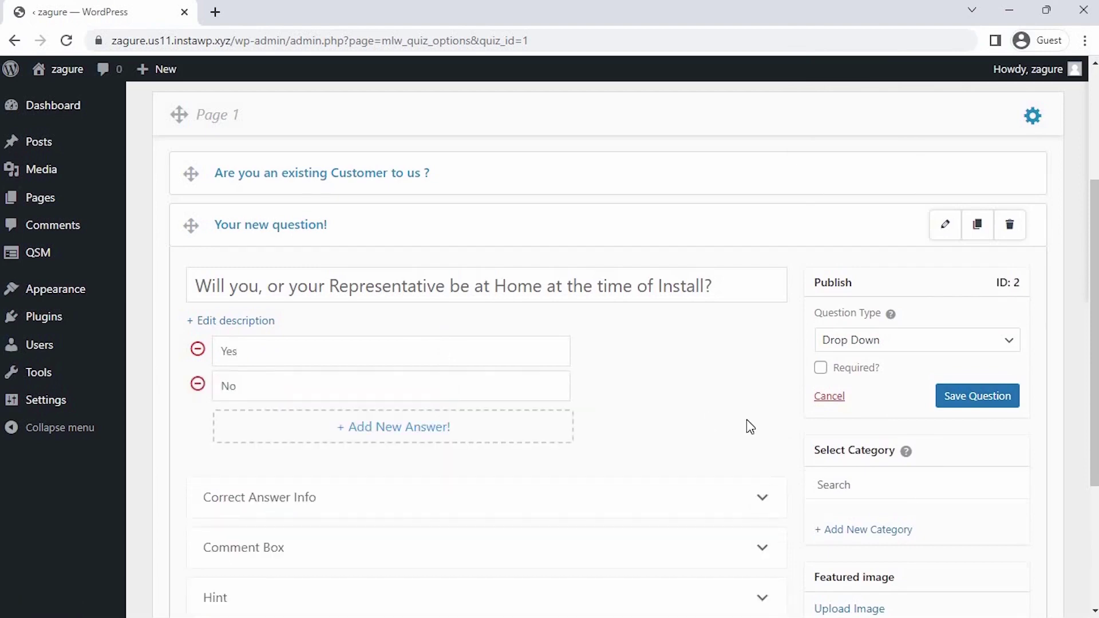
click(948, 395)
Create a third question on Page 1 reading "Do you use same cable provider for internet and cable services ?"
scroll(949, 394, down, 4)
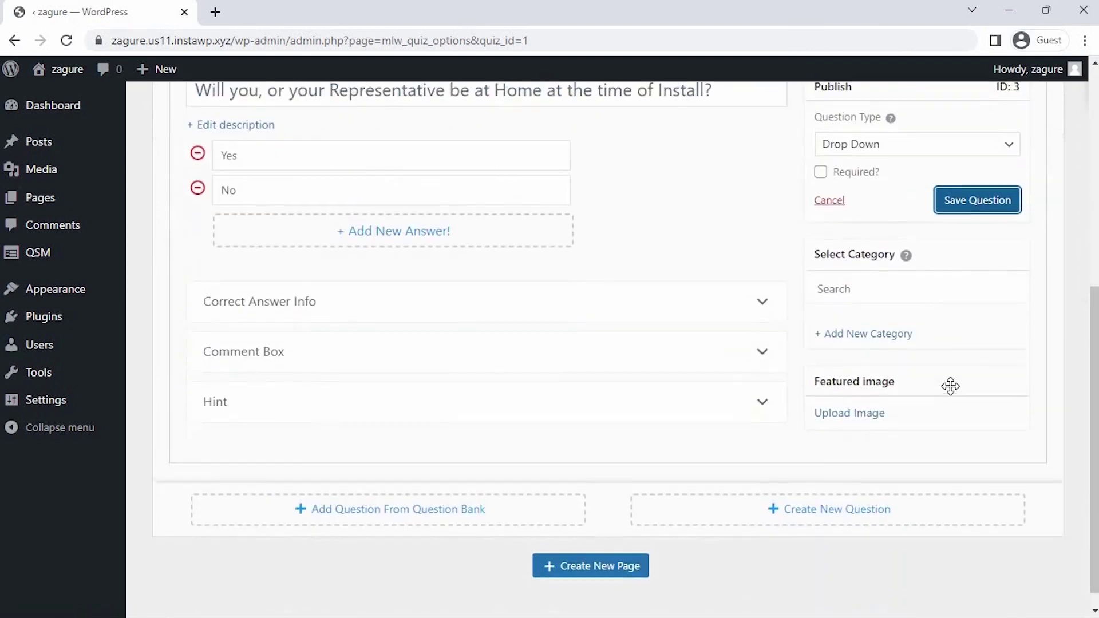
click(788, 491)
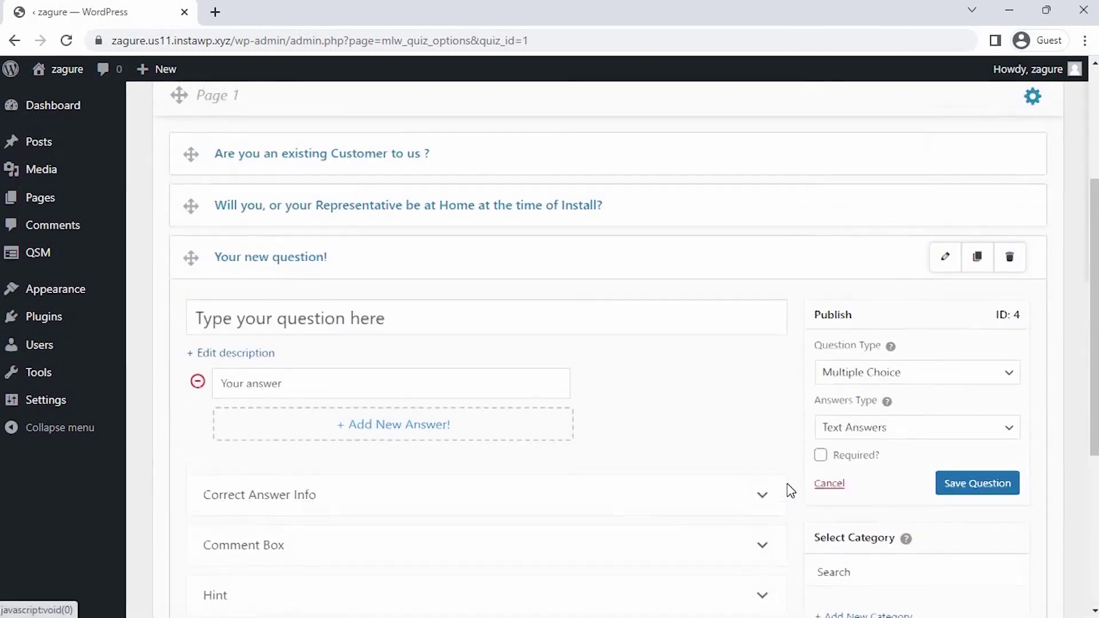
text(Do)
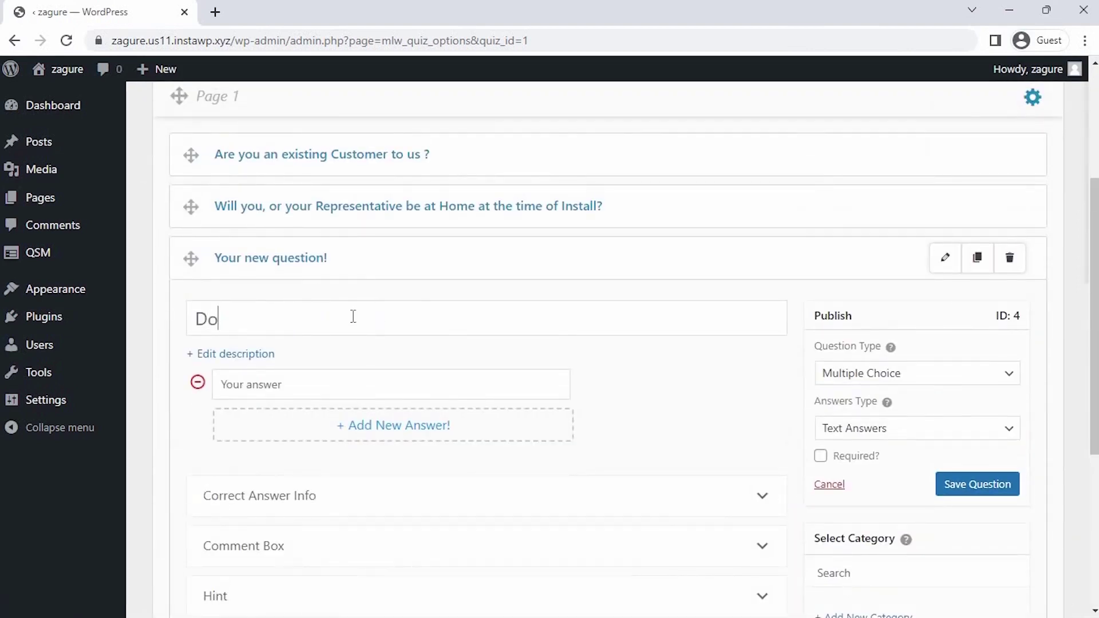
text( you use san)
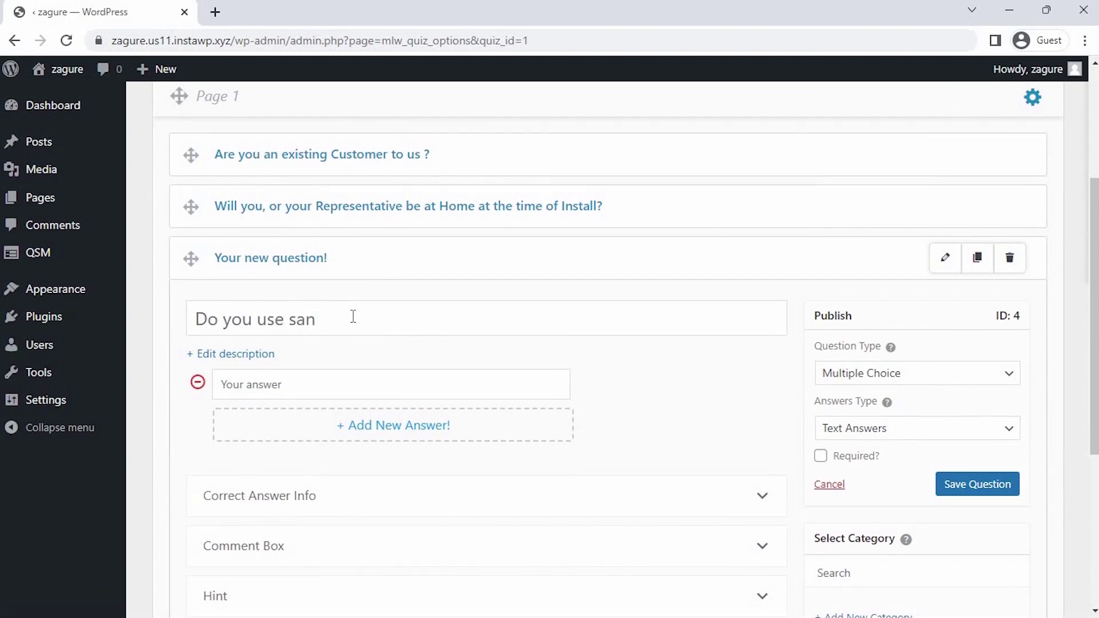
key(BackSpace)
text(me cable Provide)
text(r fo)
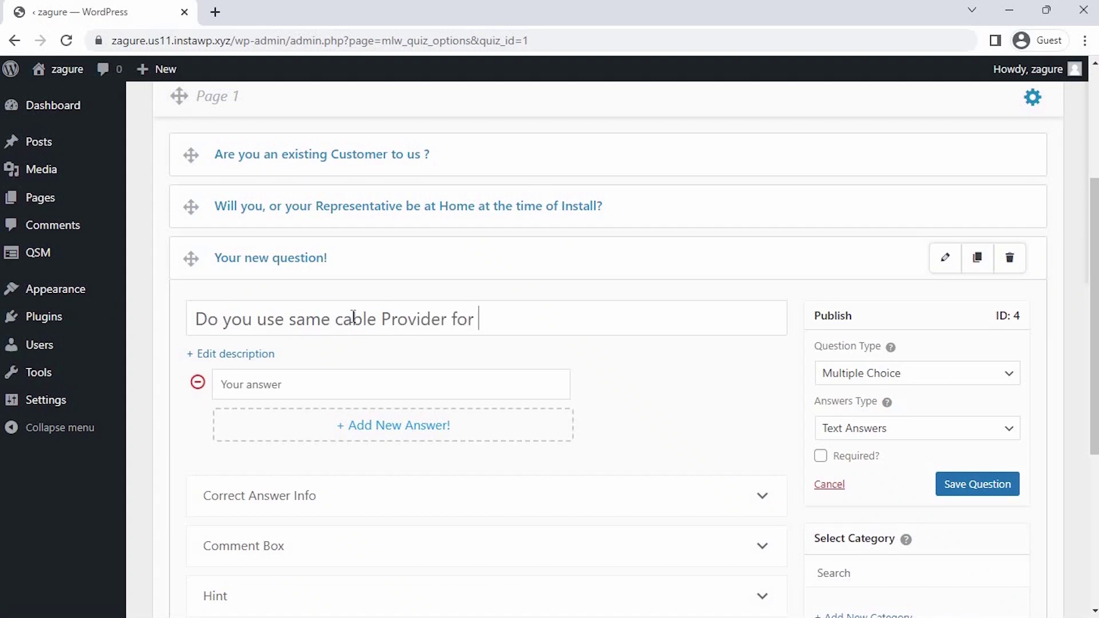
text(r intern)
text(et and cable se)
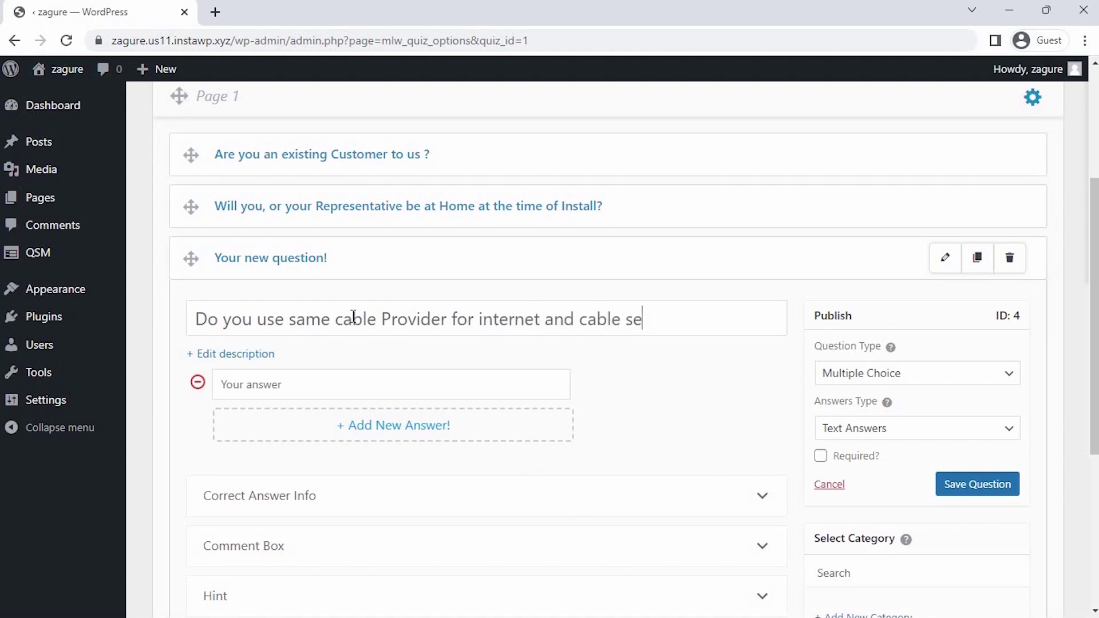
text(rvices ?)
click(381, 319)
key(Delete)
text(p)
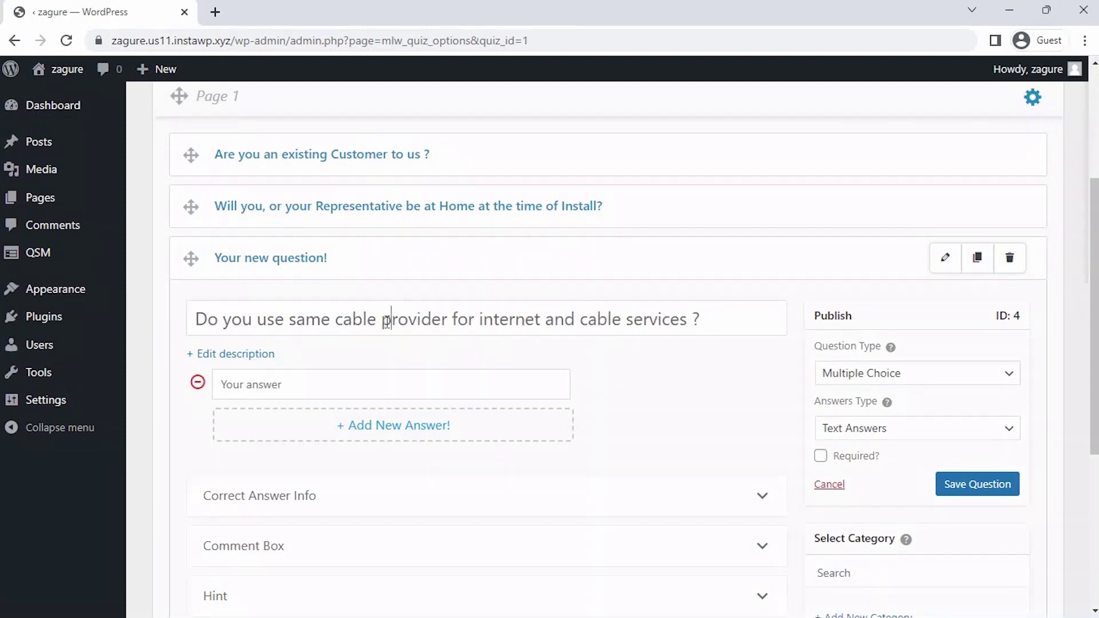
Make the cable provider question Multiple Choice (Horizontal) with the answers "Yes" and "No", and save it
click(869, 379)
click(940, 114)
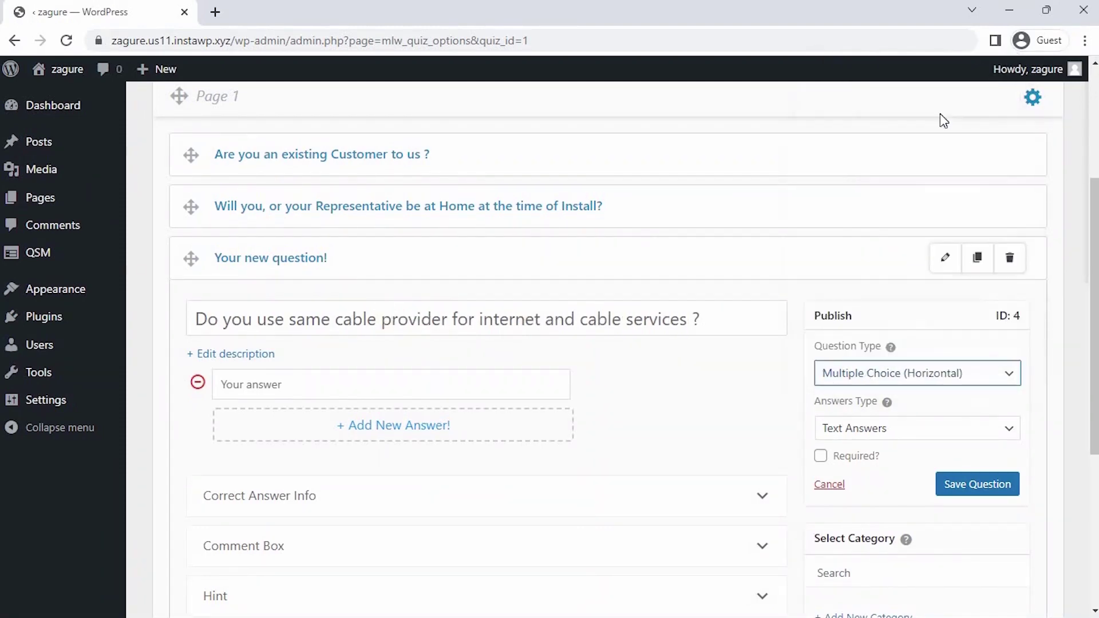
click(480, 383)
text(Yes)
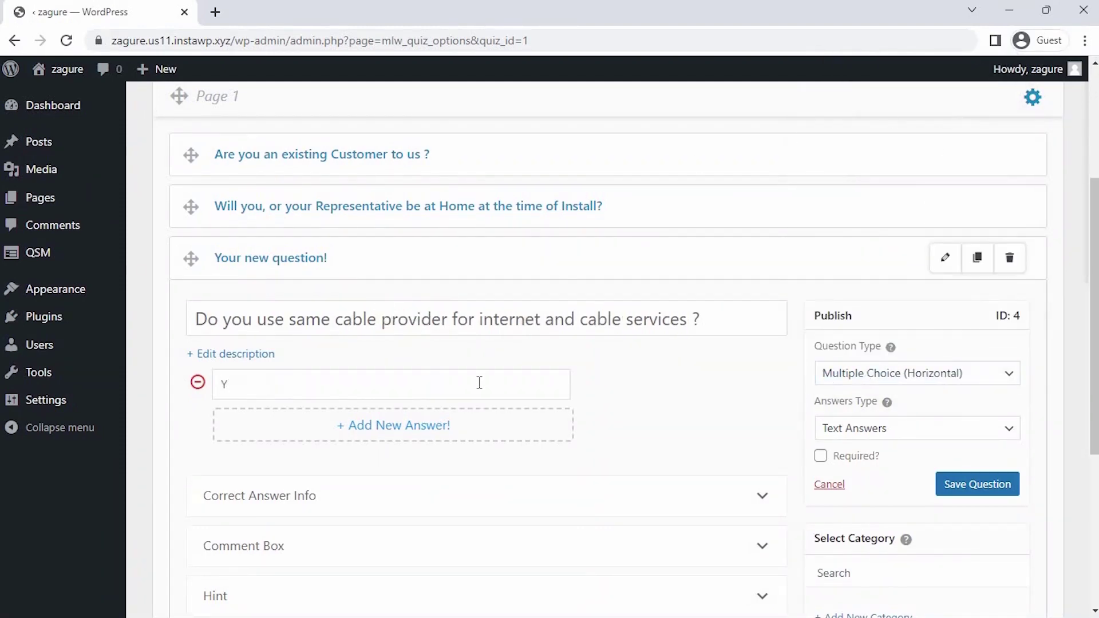
click(481, 414)
text(No)
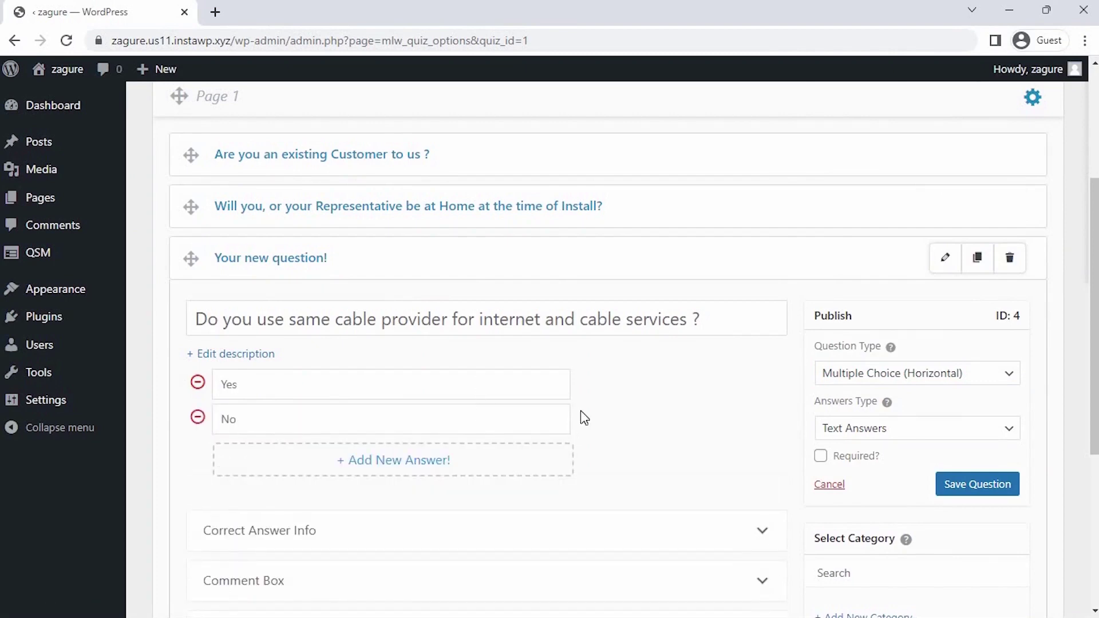
click(966, 484)
Create a fourth question on Page 1 reading "Will you have any control system or smart home products installed ?"
scroll(852, 492, down, 5)
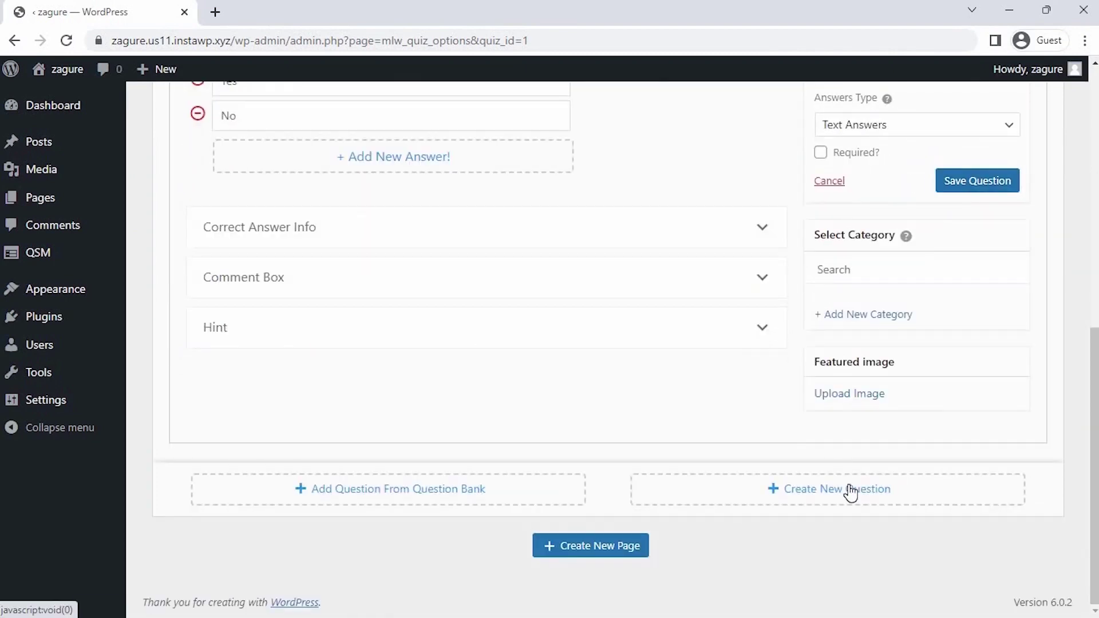
click(852, 491)
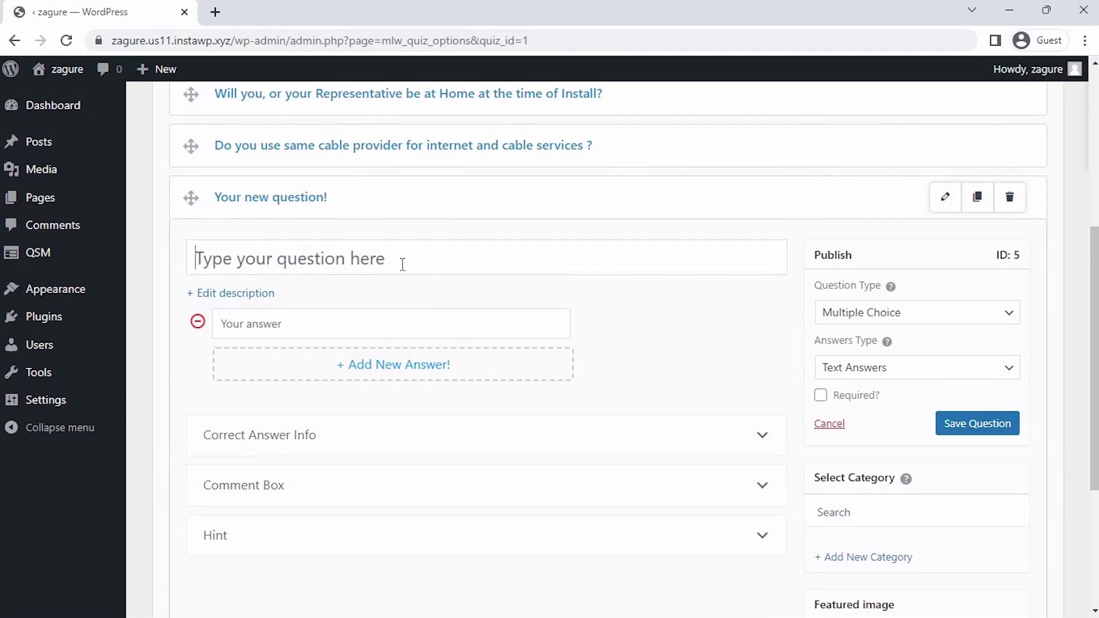
text(Will you have any contr)
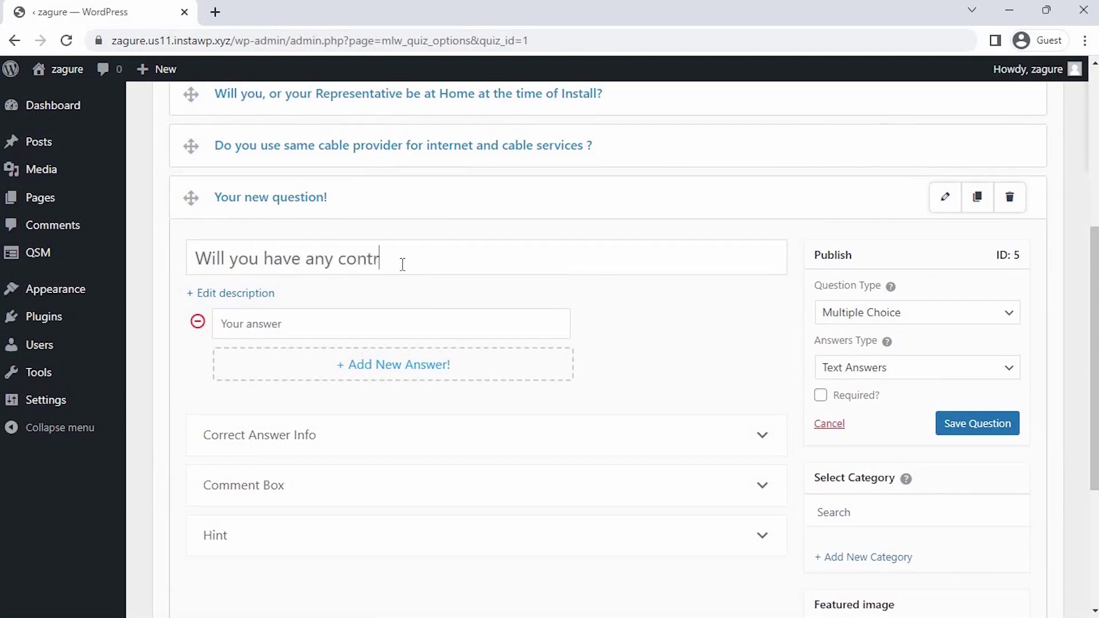
text(ol system or smart home pro)
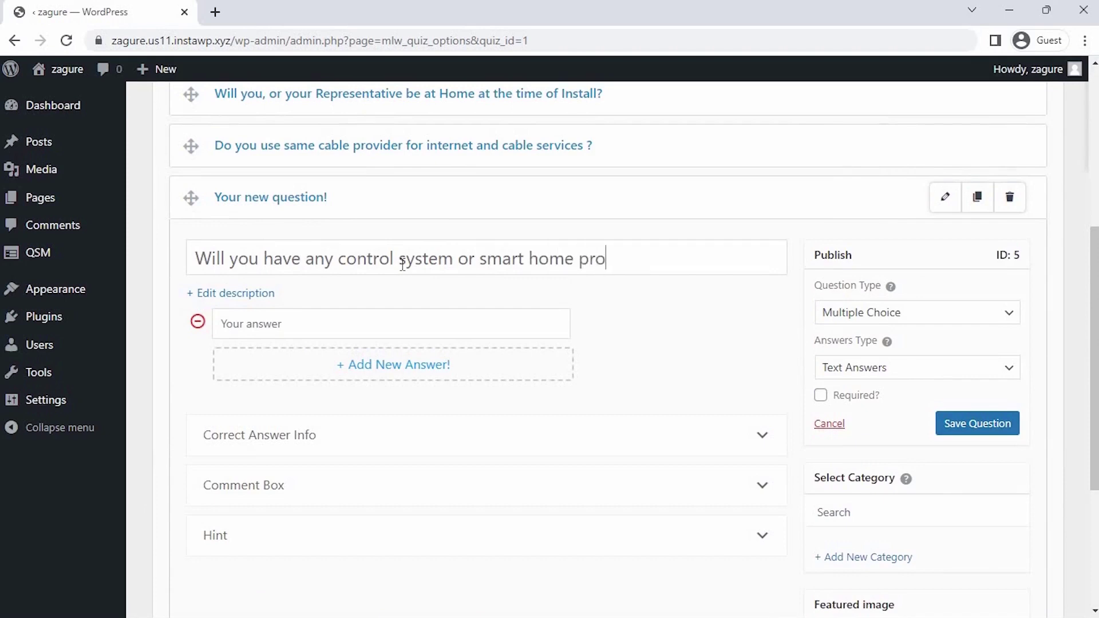
text(ducts installe)
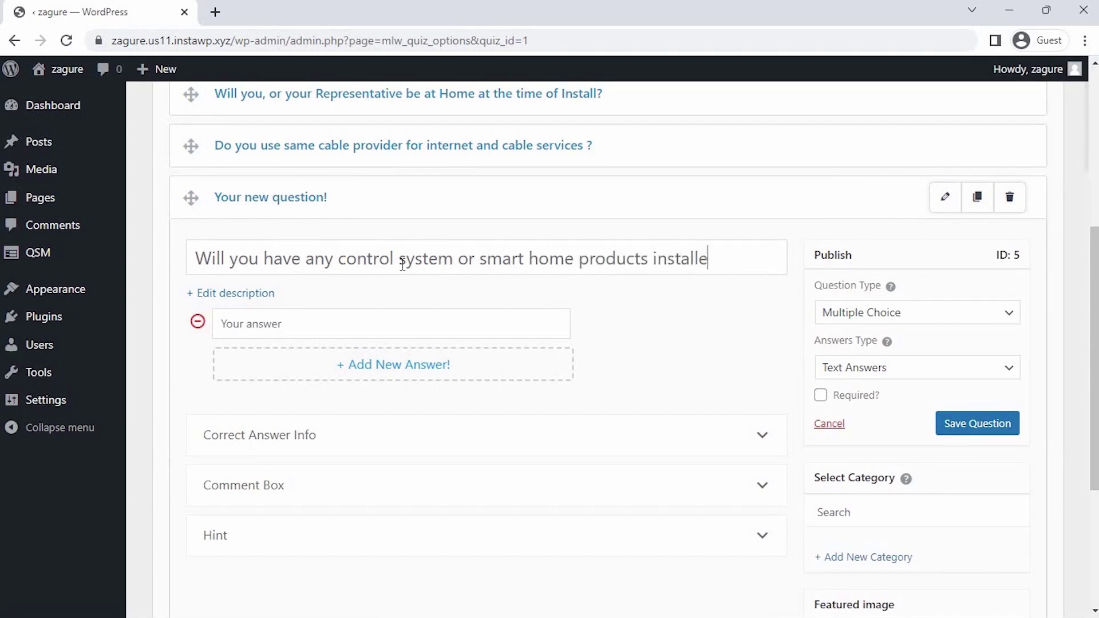
text(d ?)
Make the smart home products question a Drop Down with the answers "Yes" and "No", and save it
click(867, 312)
click(864, 79)
click(398, 326)
text(Y)
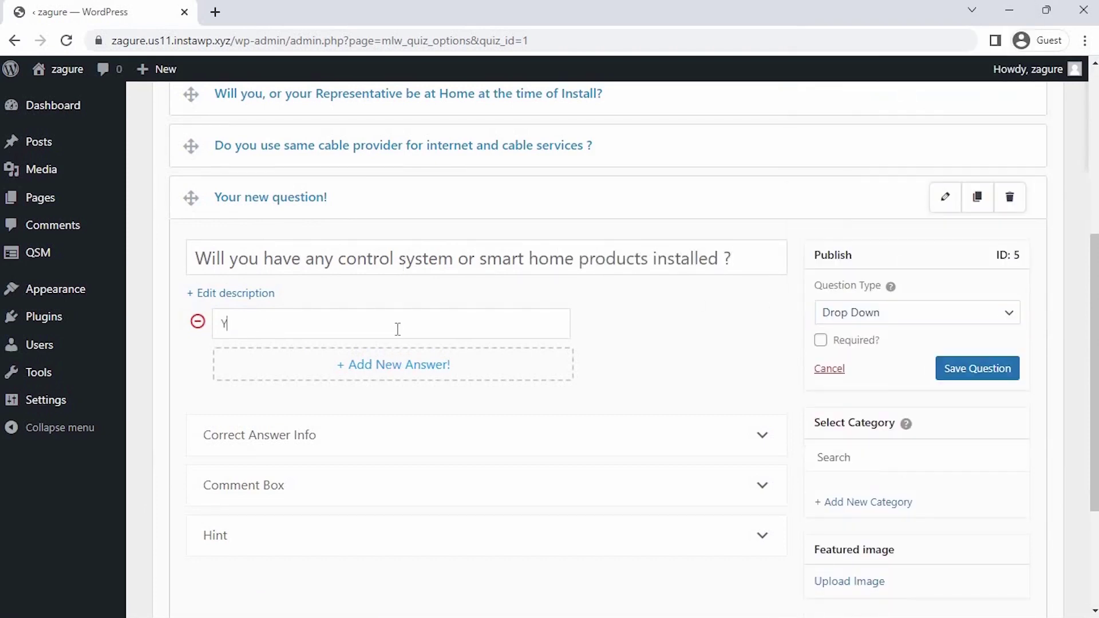
text(es)
click(417, 367)
text(No)
click(968, 367)
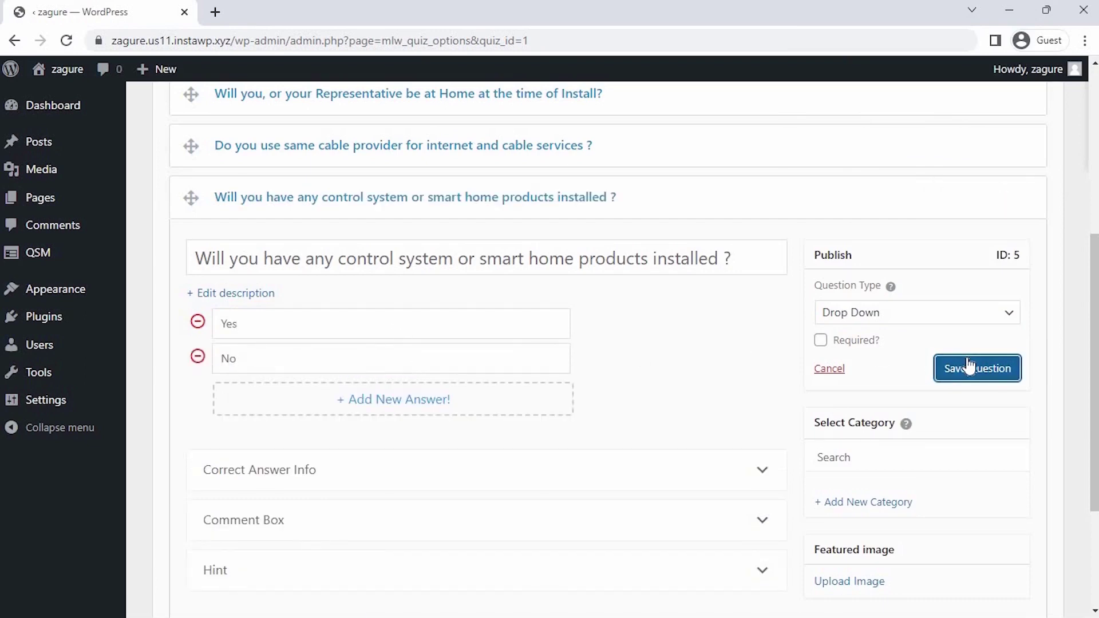
Create a fifth question on Page 1 reading "Choose the earliest date when you will be available ?"
scroll(859, 479, down, 3)
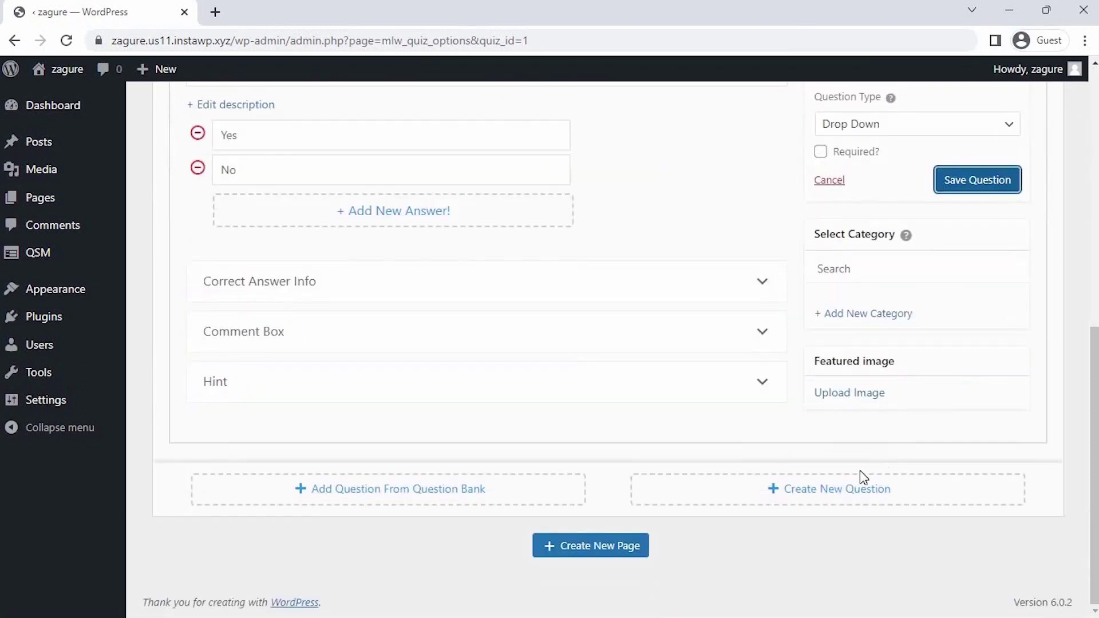
click(846, 490)
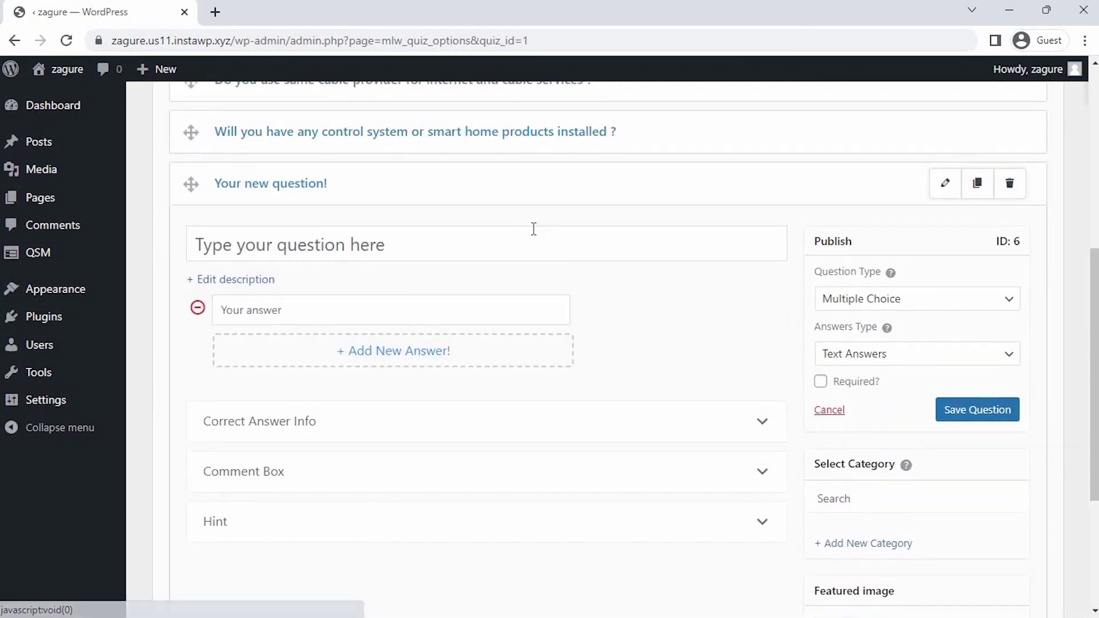
text(Choo)
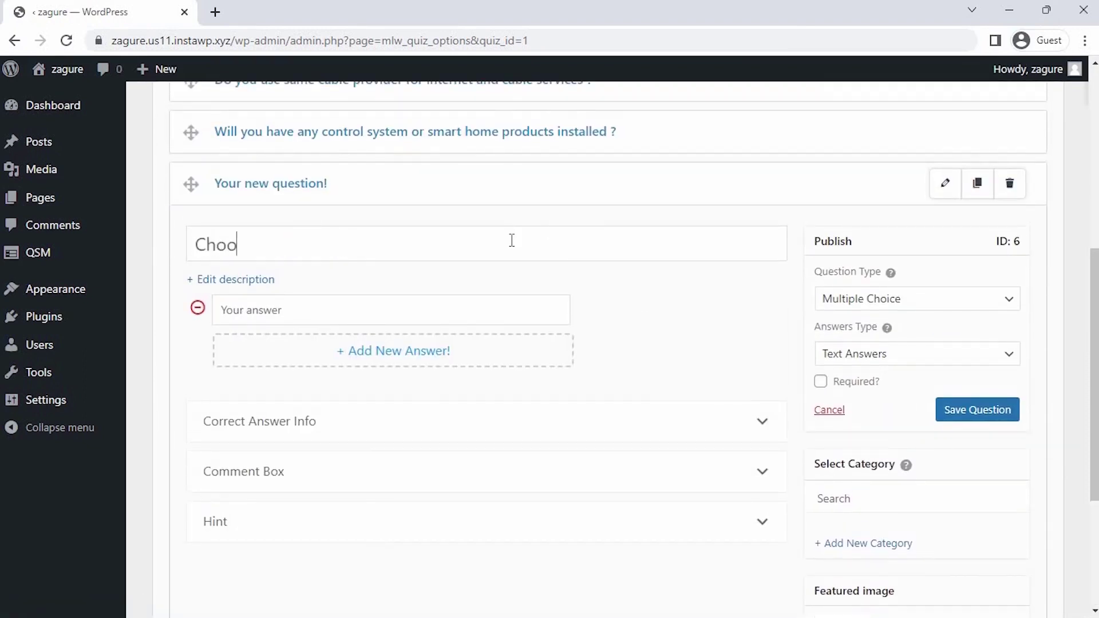
text(se the earliest)
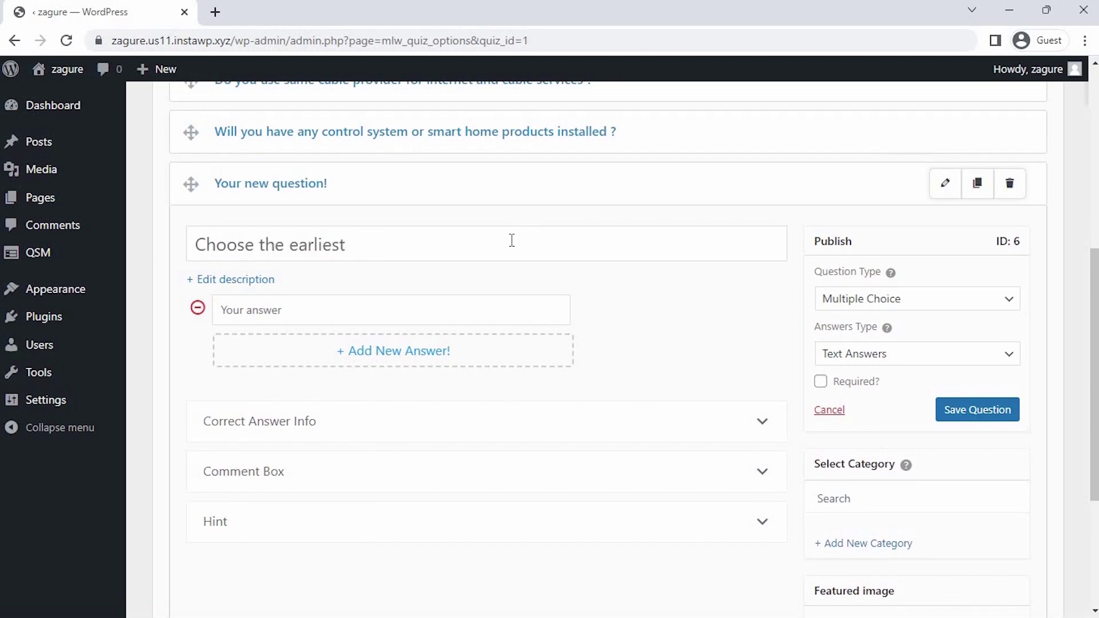
text( date when you e)
text(il)
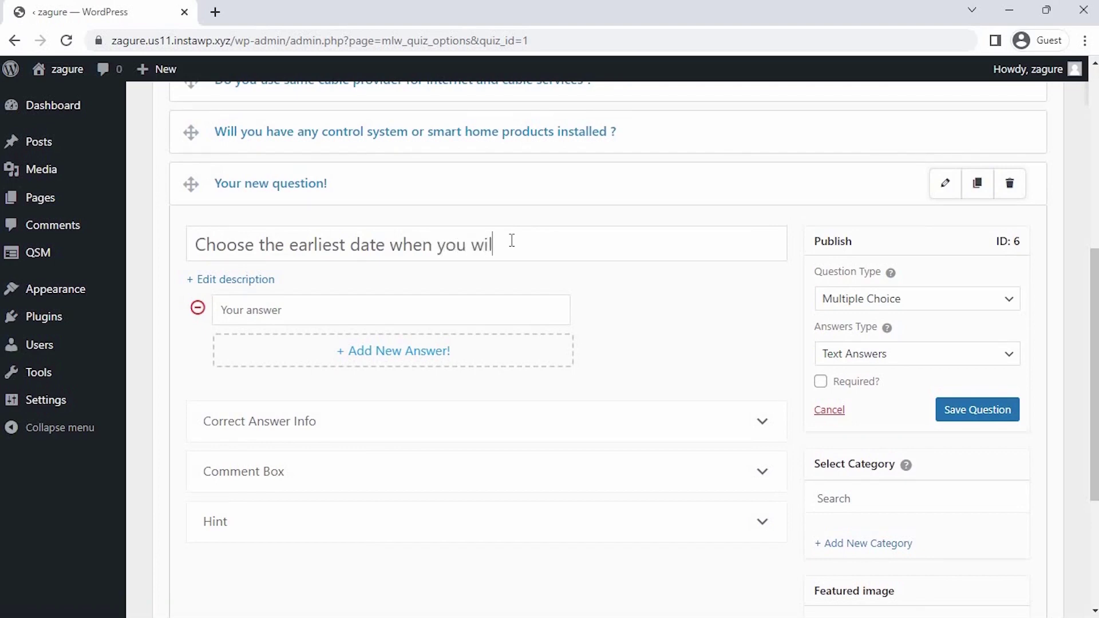
text(l be available ?)
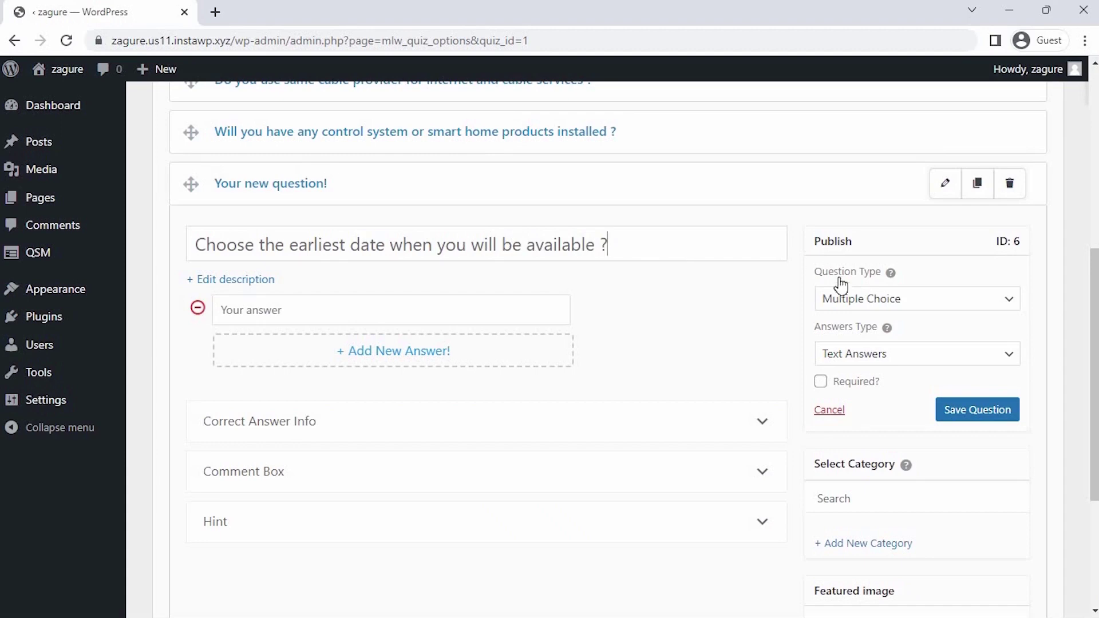
Set the earliest-availability question's type to Date, mark it as required and save it
click(859, 298)
click(898, 464)
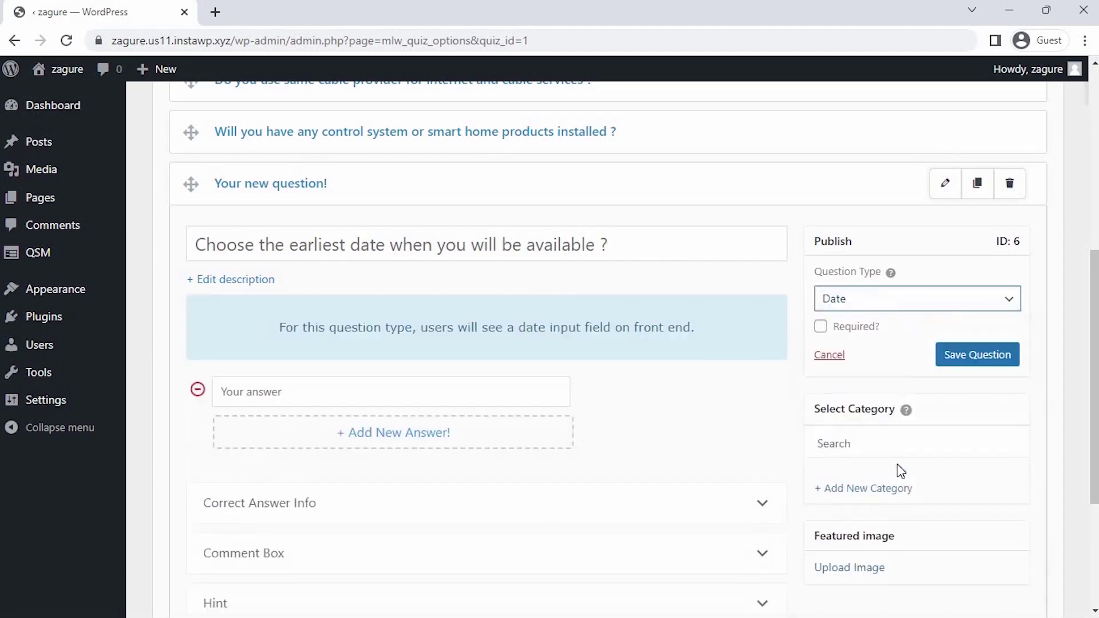
click(866, 333)
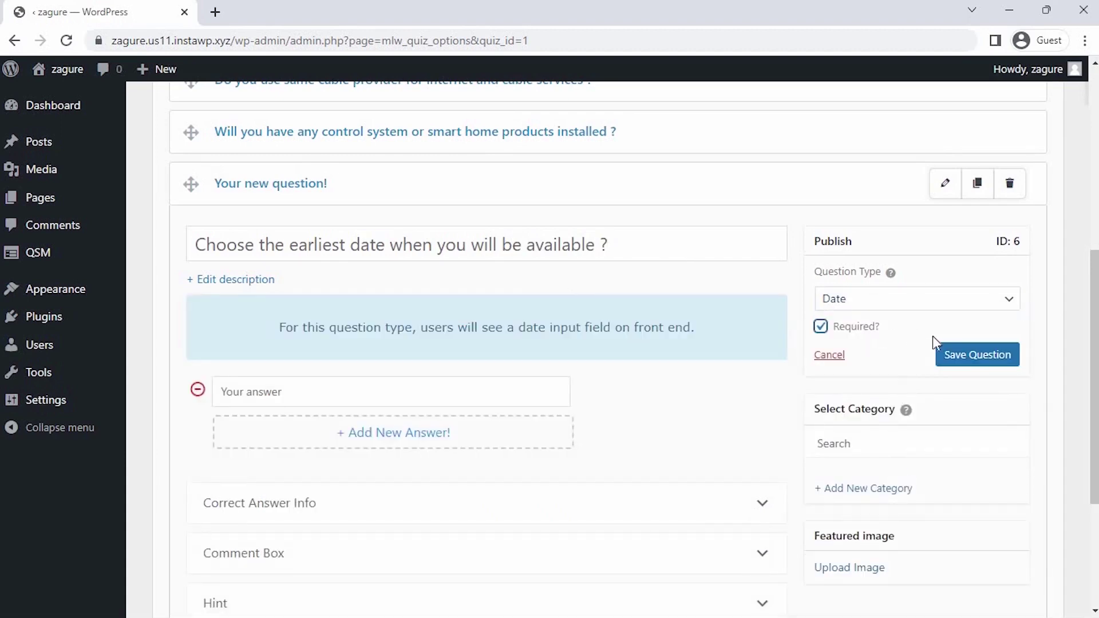
click(978, 357)
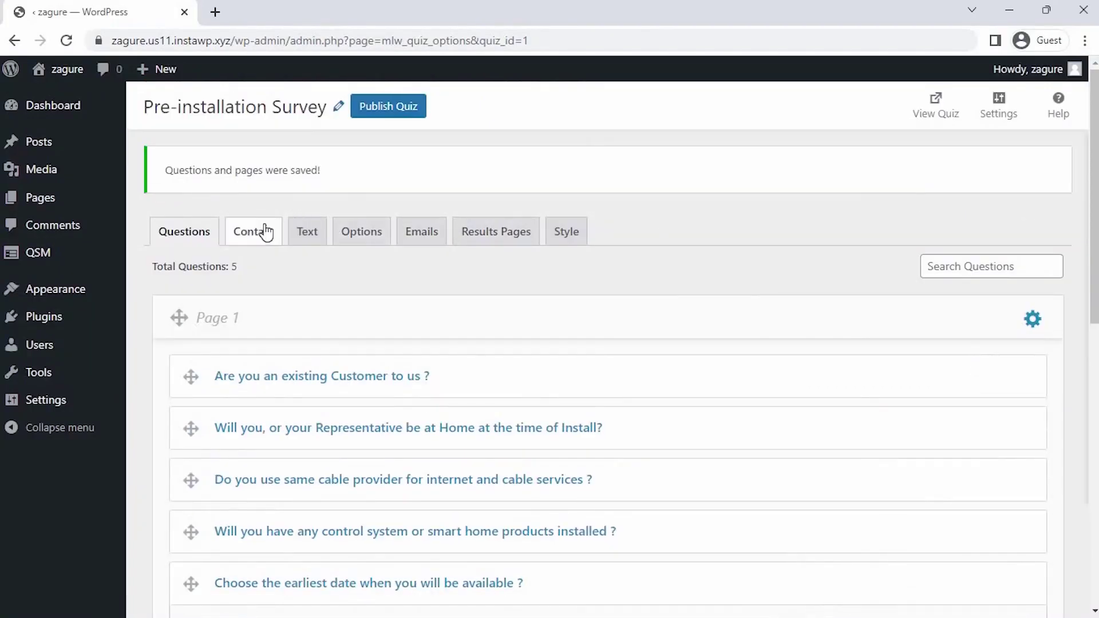
Hide the disabled fields in the survey's contact form and add a required Text field labelled "Name"
click(265, 231)
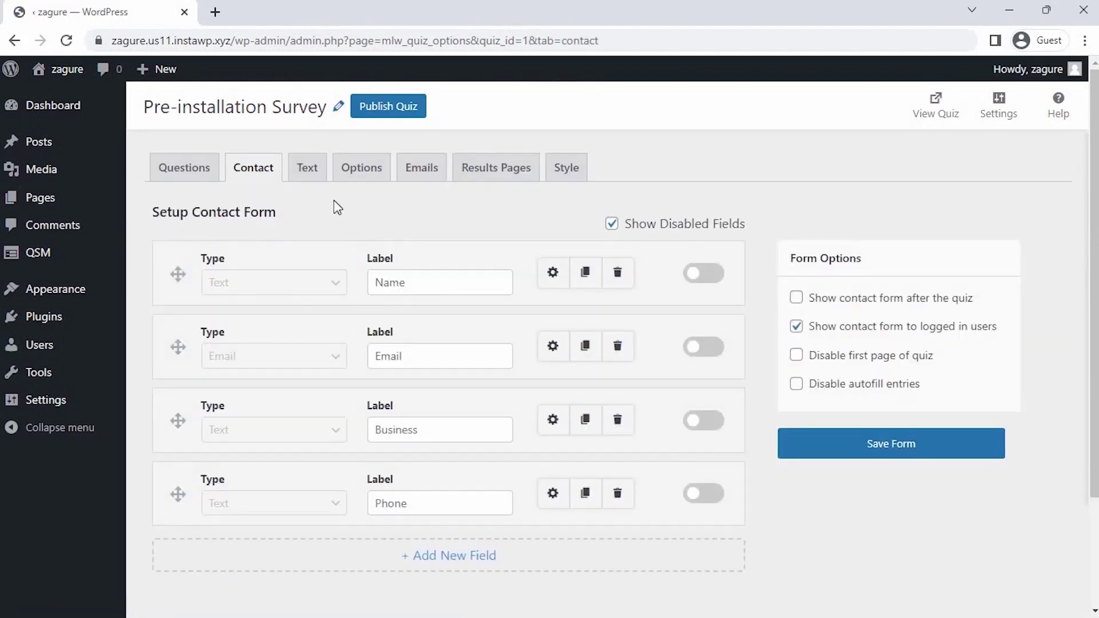
click(611, 227)
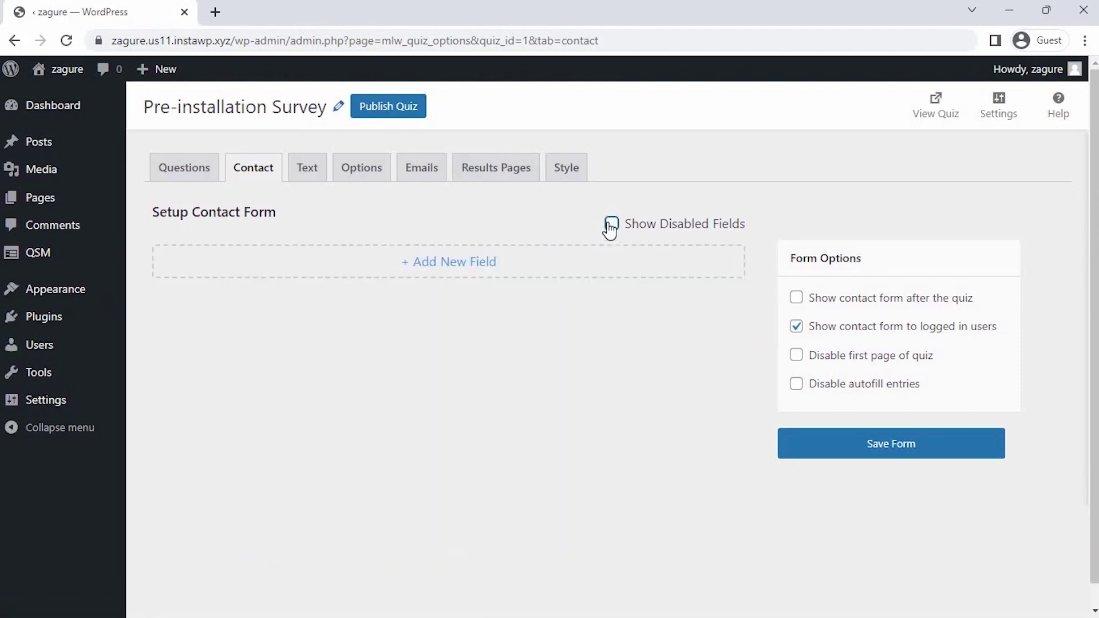
click(432, 267)
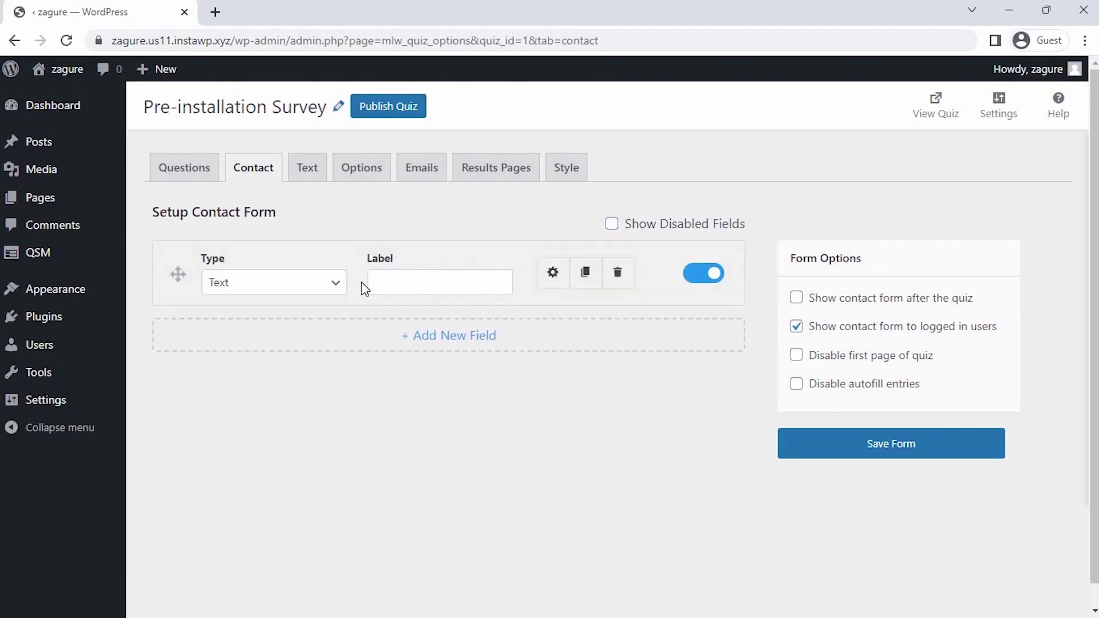
click(326, 289)
click(326, 321)
click(407, 278)
text(Name)
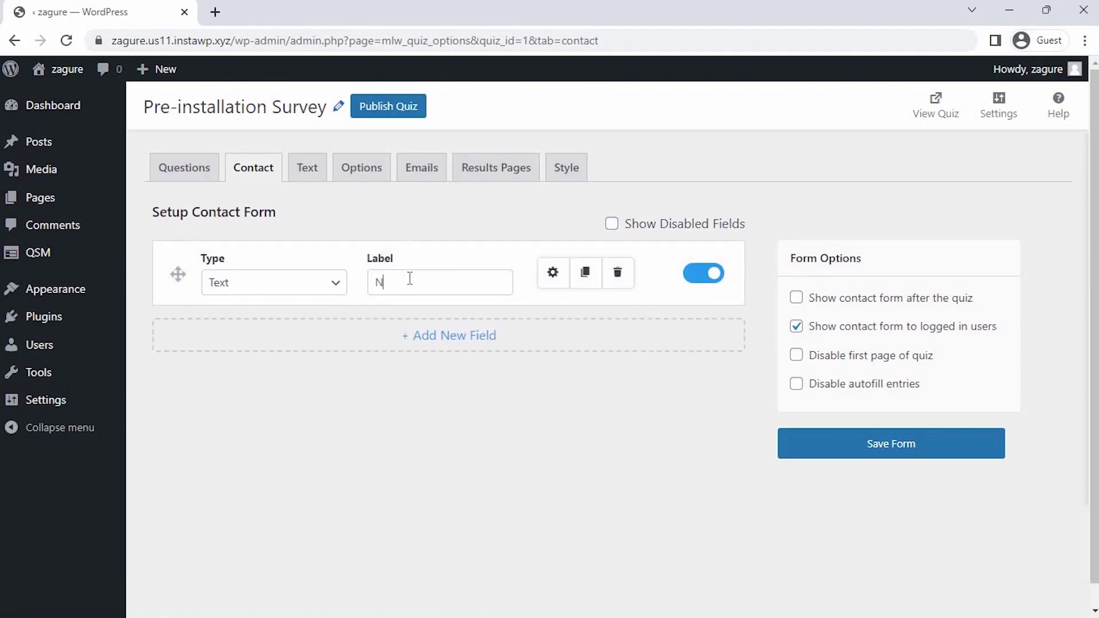
click(544, 286)
click(514, 374)
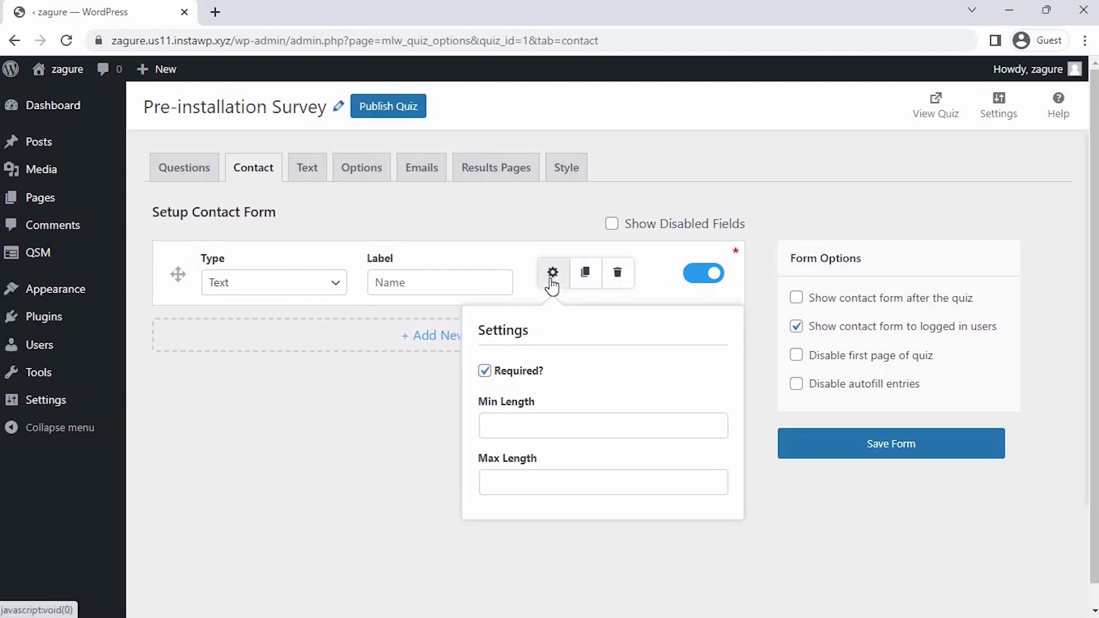
click(551, 283)
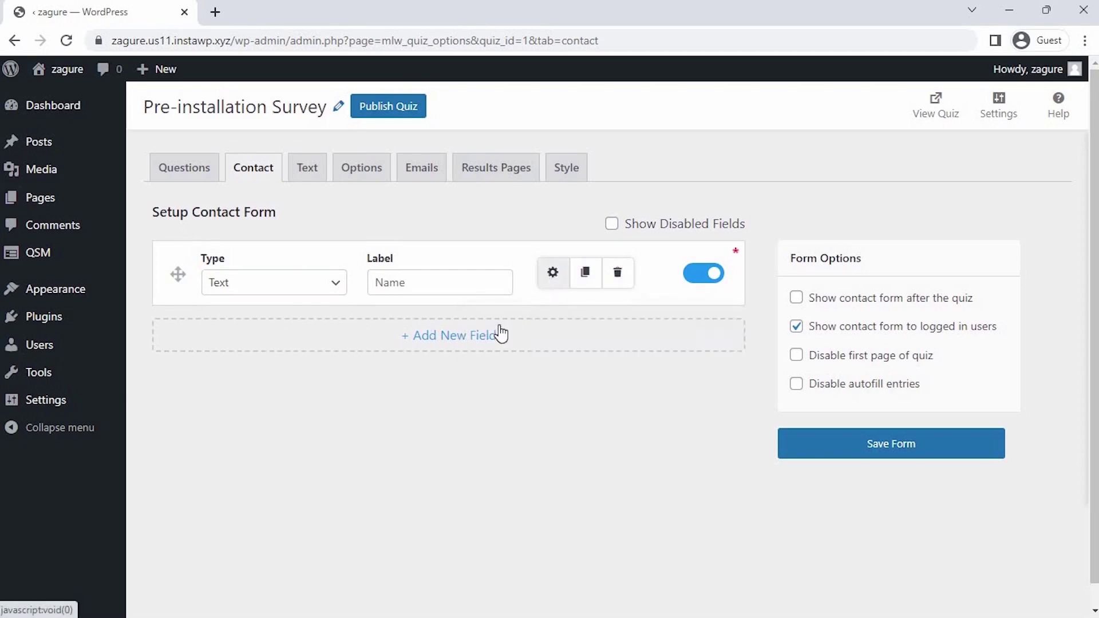
Add a second contact field of type Email labelled "Email Address" and save the contact form
click(466, 340)
click(335, 360)
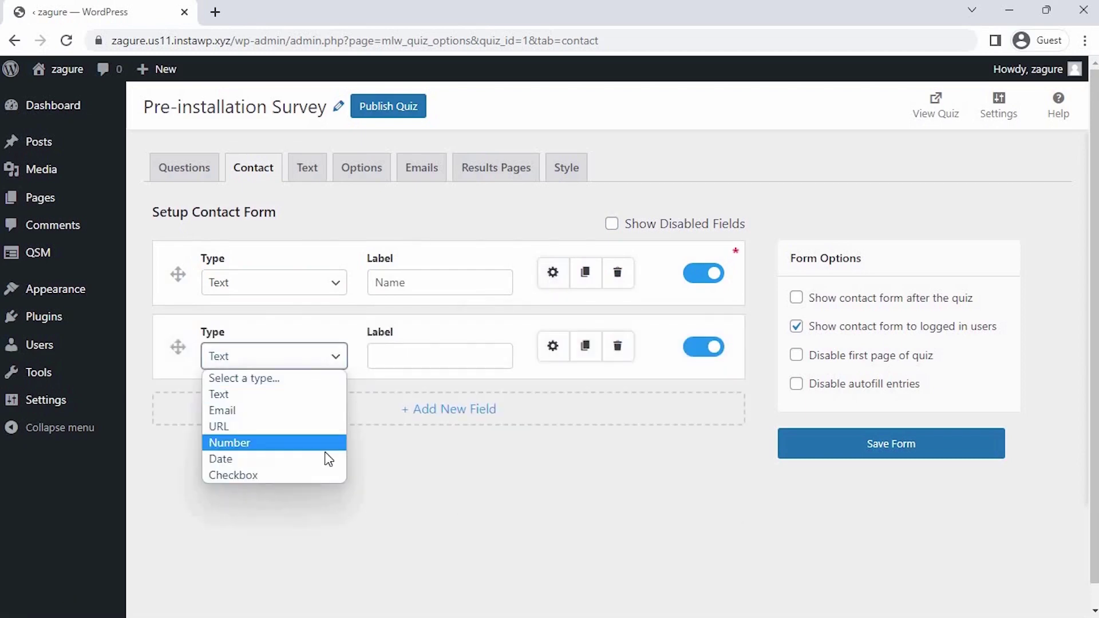
click(332, 410)
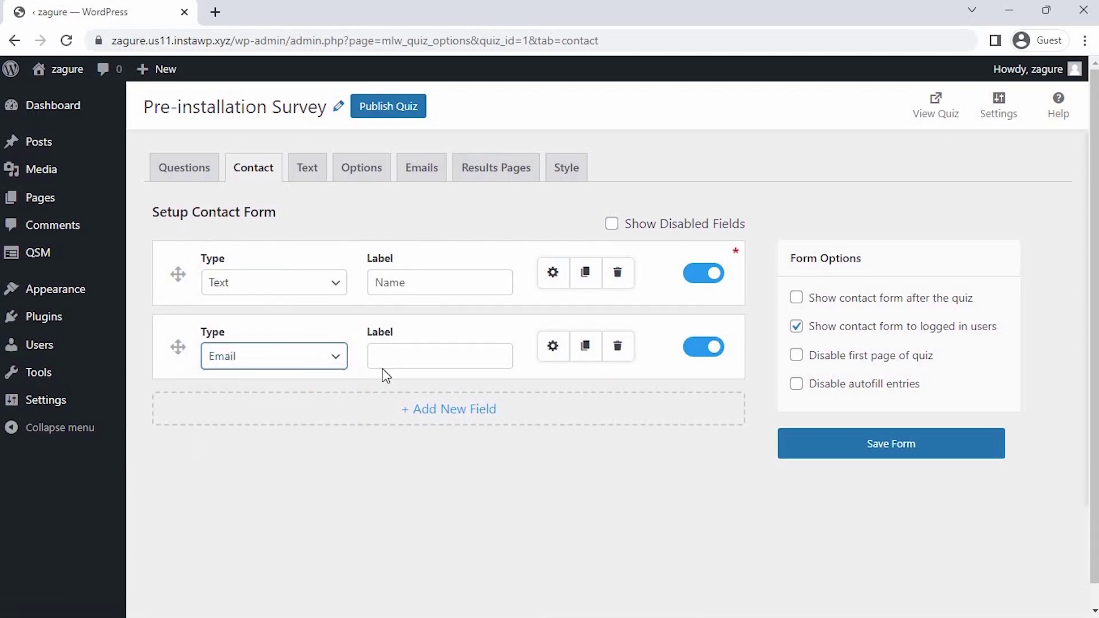
click(418, 354)
text(Email Address)
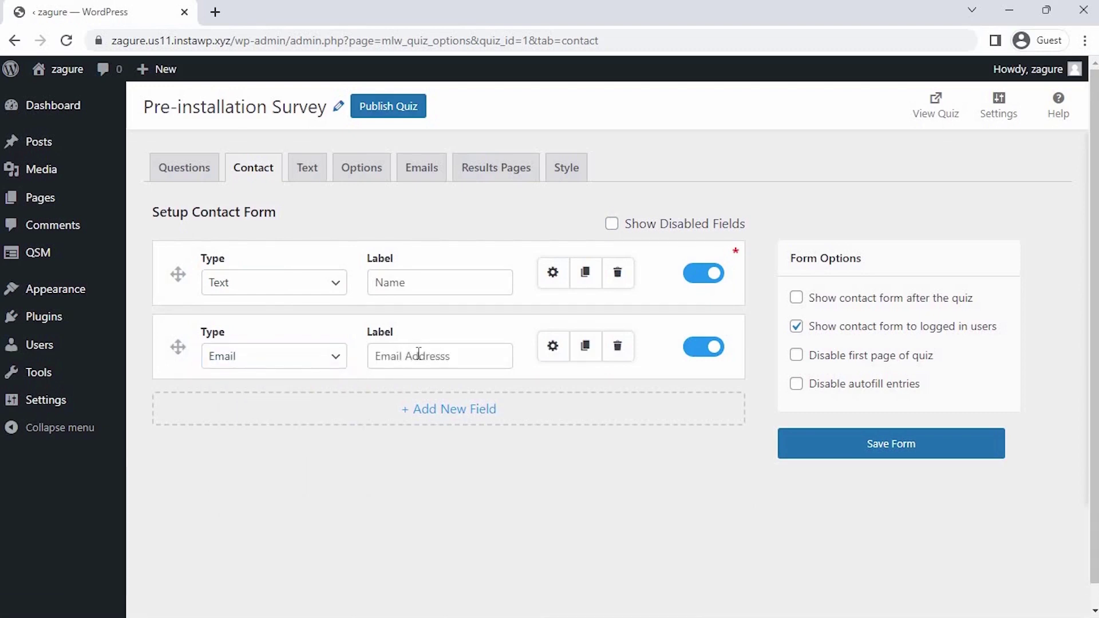
click(827, 445)
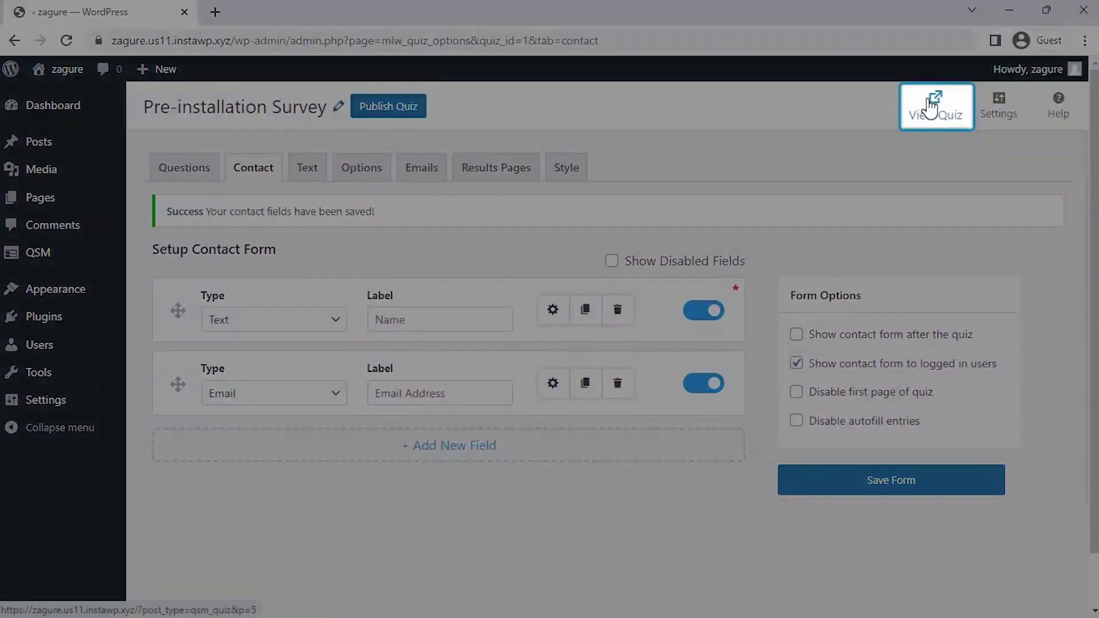
View the survey's front-end page and look through its contact fields and all its questions
click(935, 105)
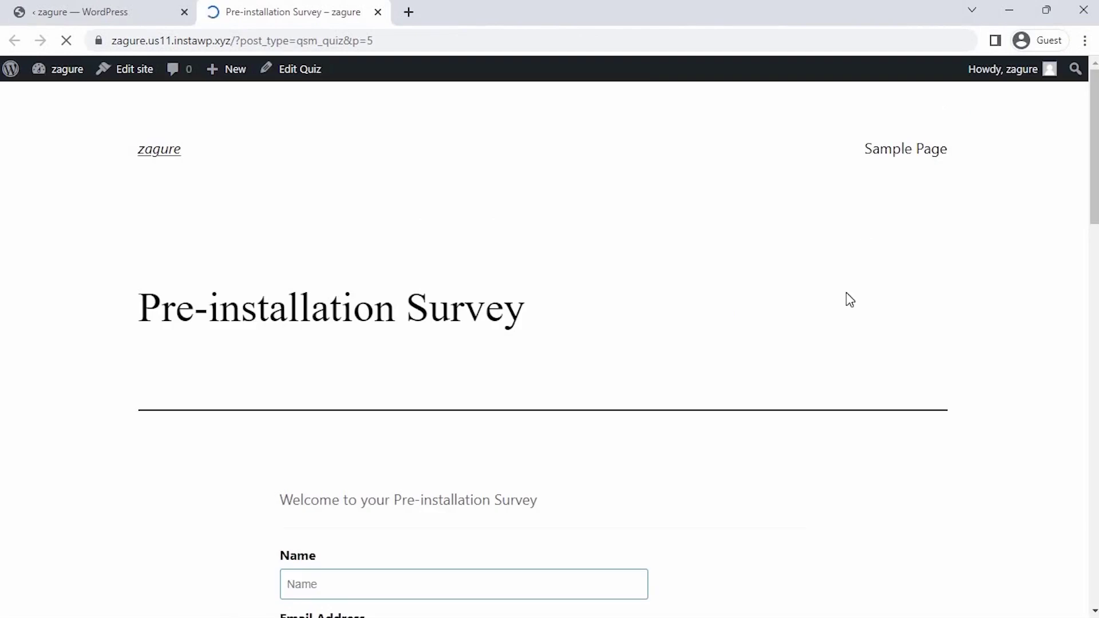
scroll(850, 299, down, 4)
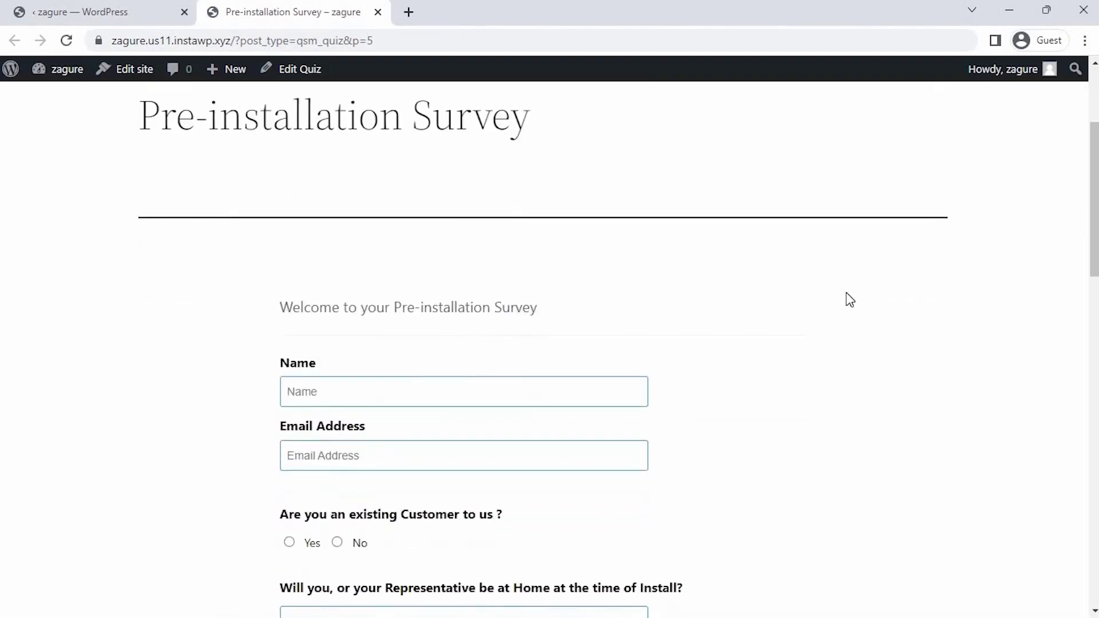
scroll(849, 299, down, 5)
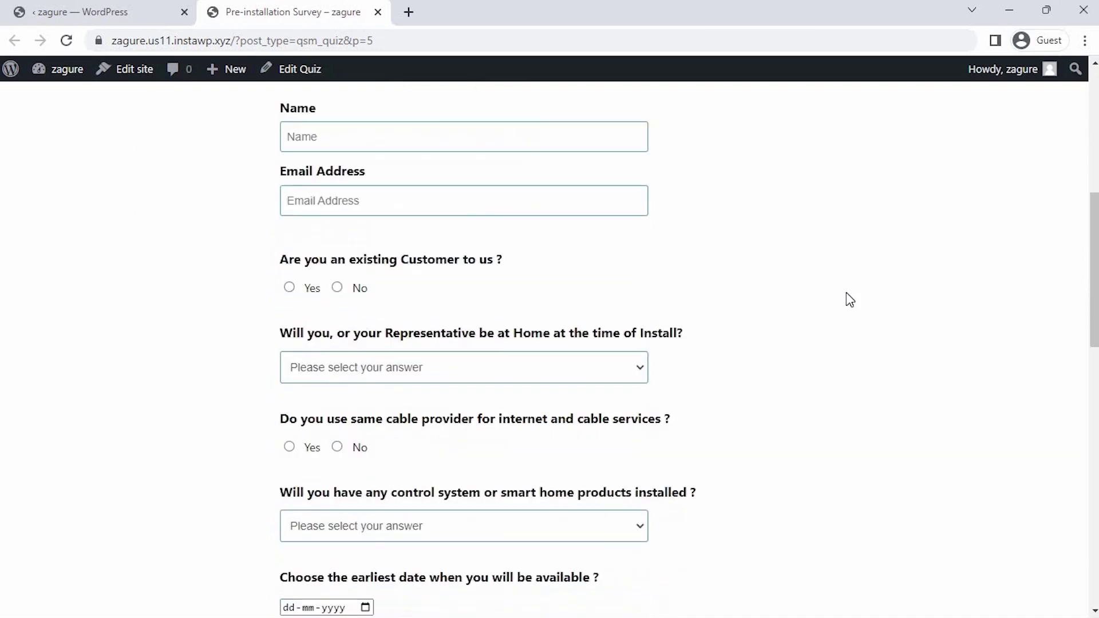
scroll(850, 299, down, 1)
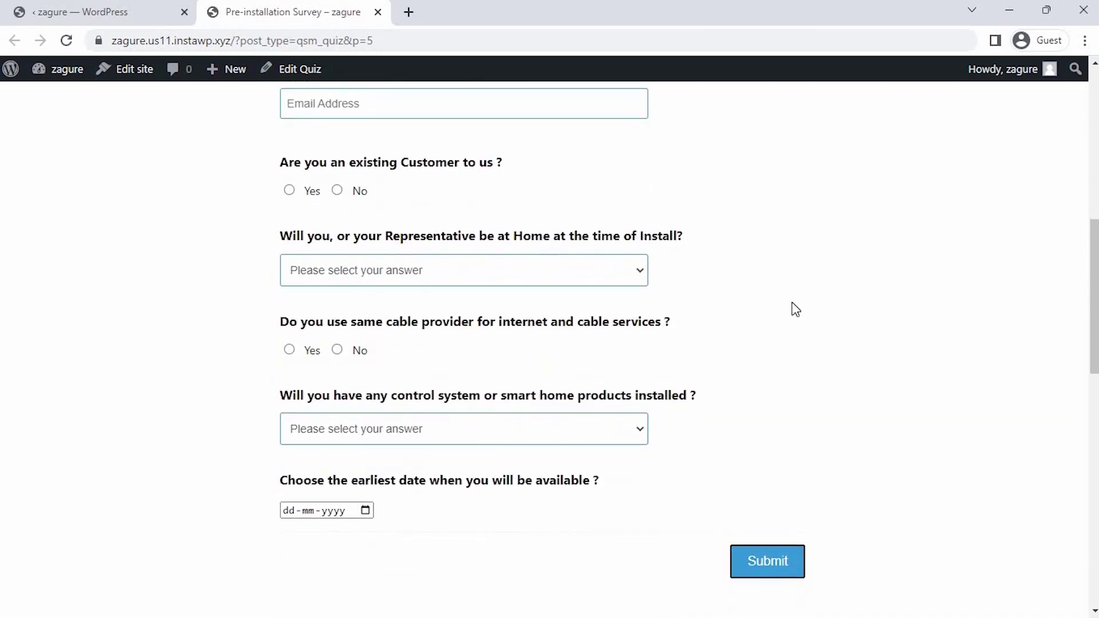
scroll(775, 314, up, 3)
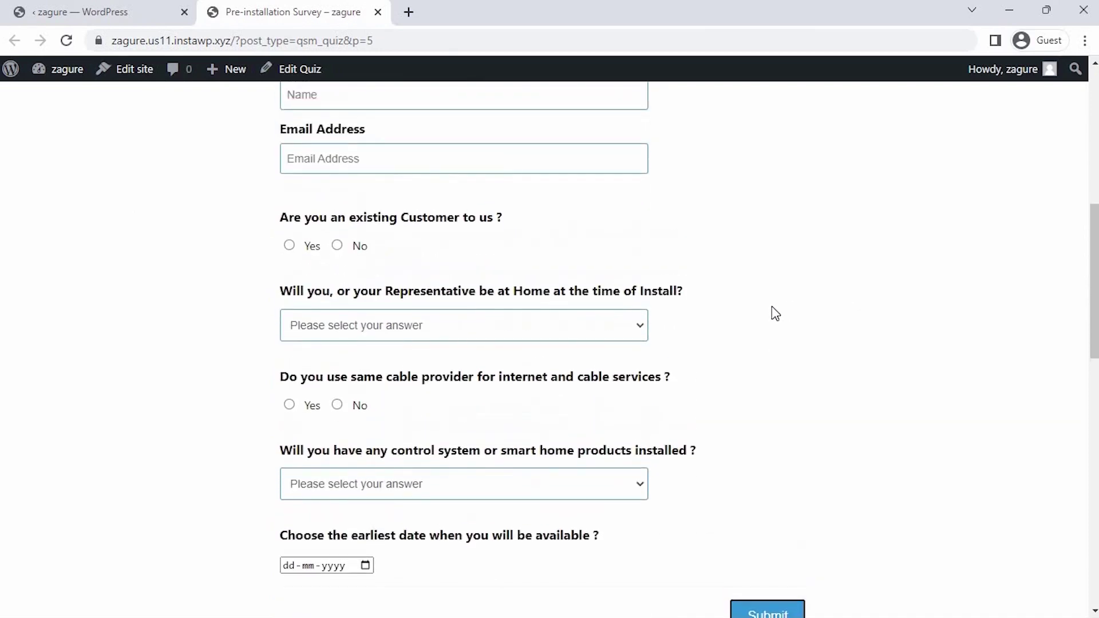
scroll(775, 314, up, 4)
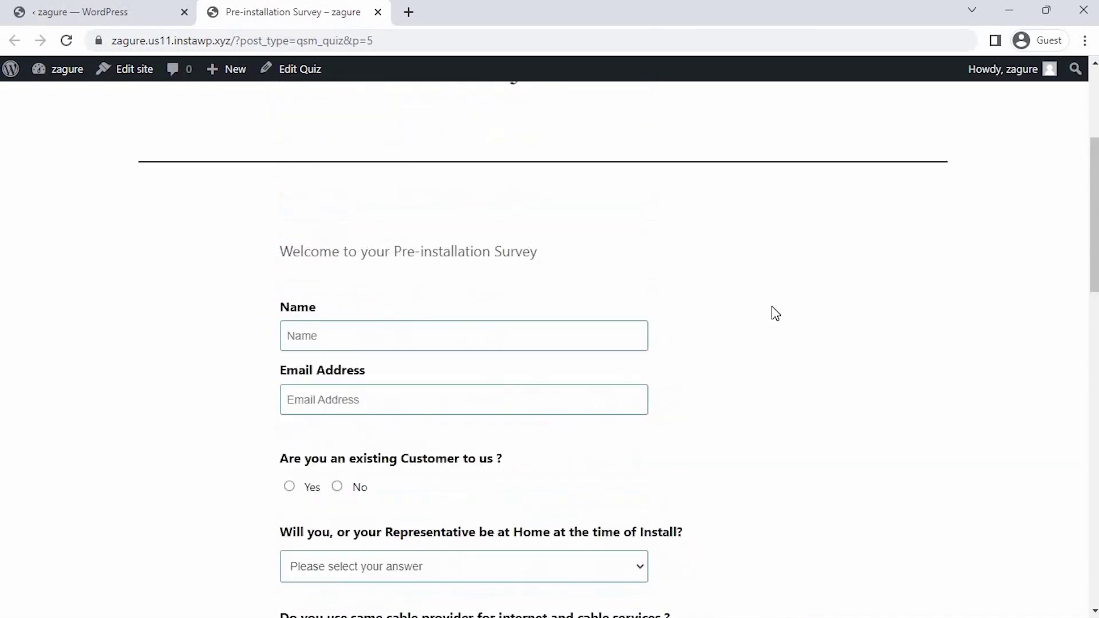
scroll(776, 314, up, 1)
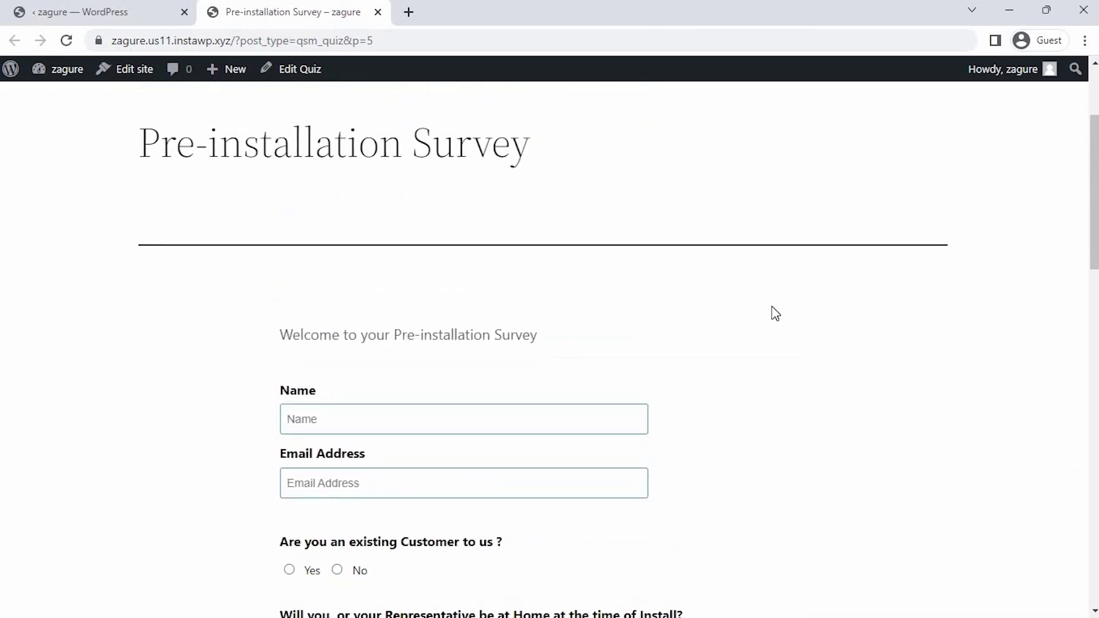